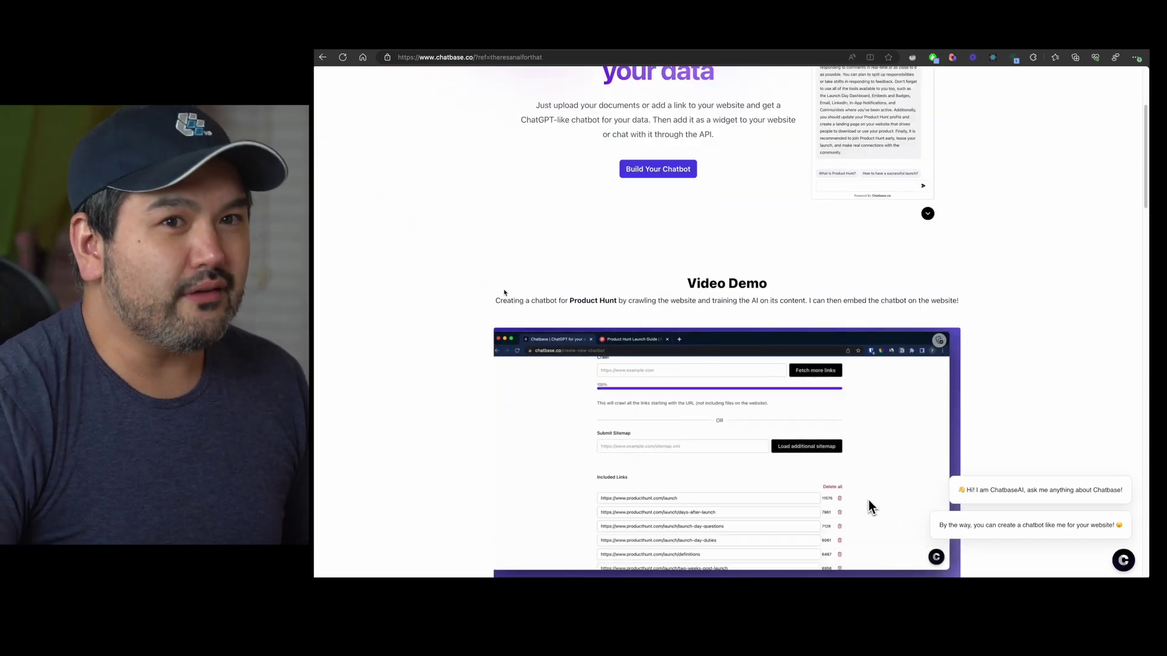
{"action": "scroll", "coordinate": [444, 384], "scroll_direction": "down", "scroll_amount": 4}
{"action": "scroll", "coordinate": [490, 369], "scroll_direction": "down", "scroll_amount": 3}
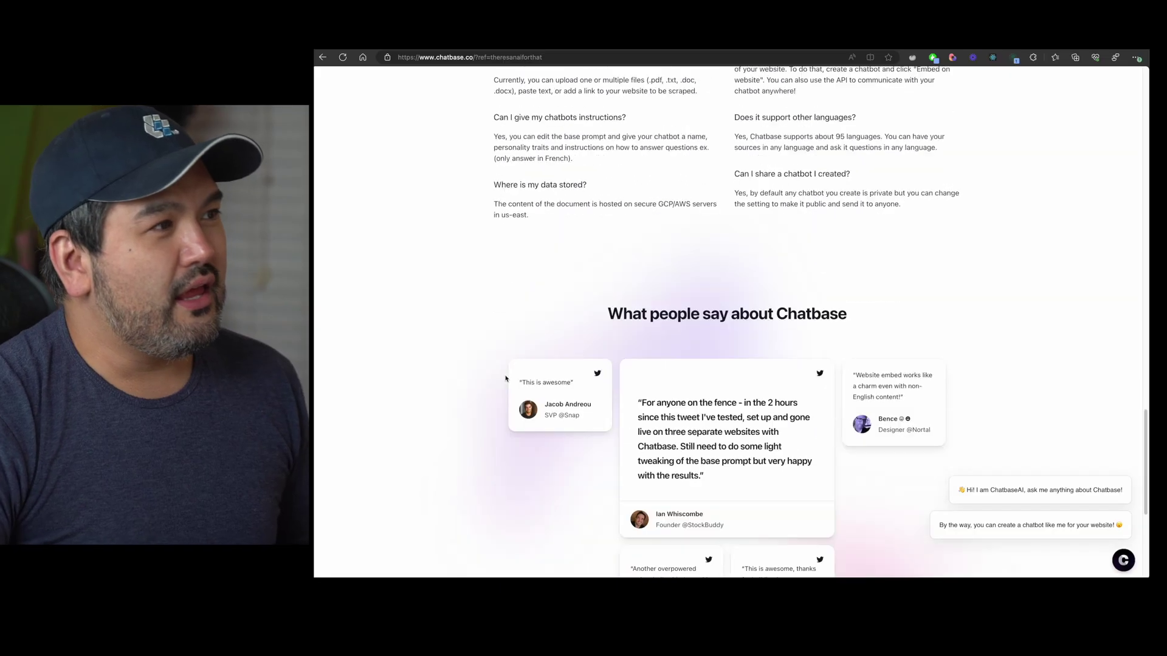
{"action": "scroll", "coordinate": [535, 380], "scroll_direction": "down", "scroll_amount": 3}
{"action": "scroll", "coordinate": [547, 386], "scroll_direction": "down", "scroll_amount": 2}
{"action": "scroll", "coordinate": [534, 435], "scroll_direction": "up", "scroll_amount": 20}
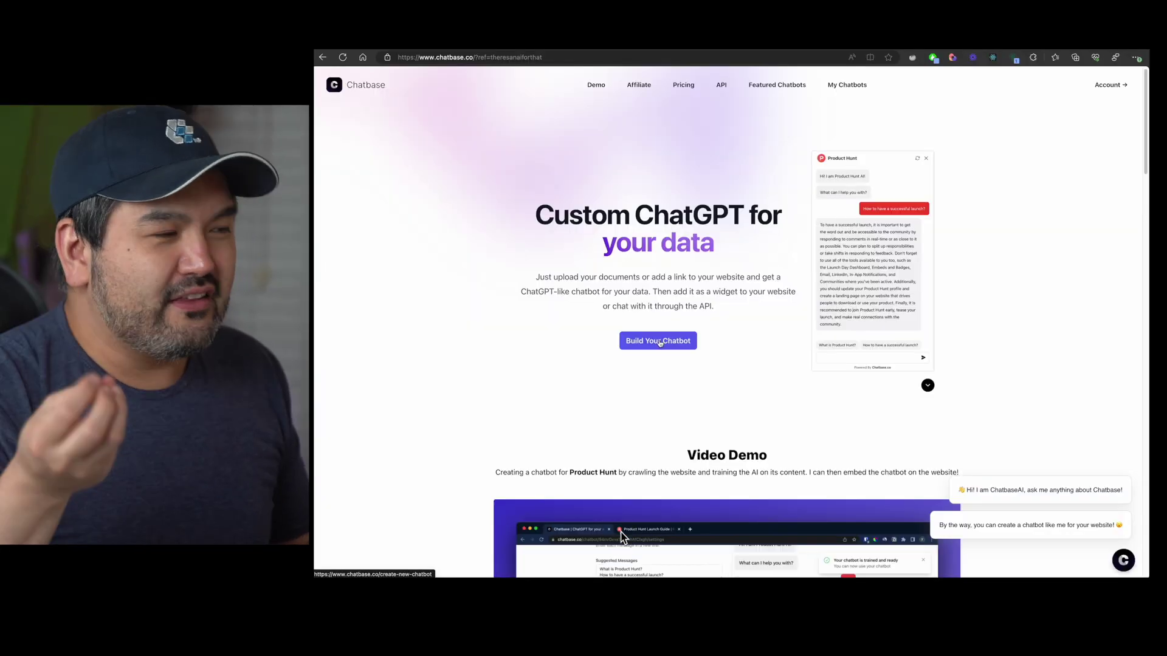
Start a new chatbot and compare the file, text, website and Q&A source options
{"action": "left_click", "coordinate": [659, 342]}
{"action": "left_click", "coordinate": [672, 173]}
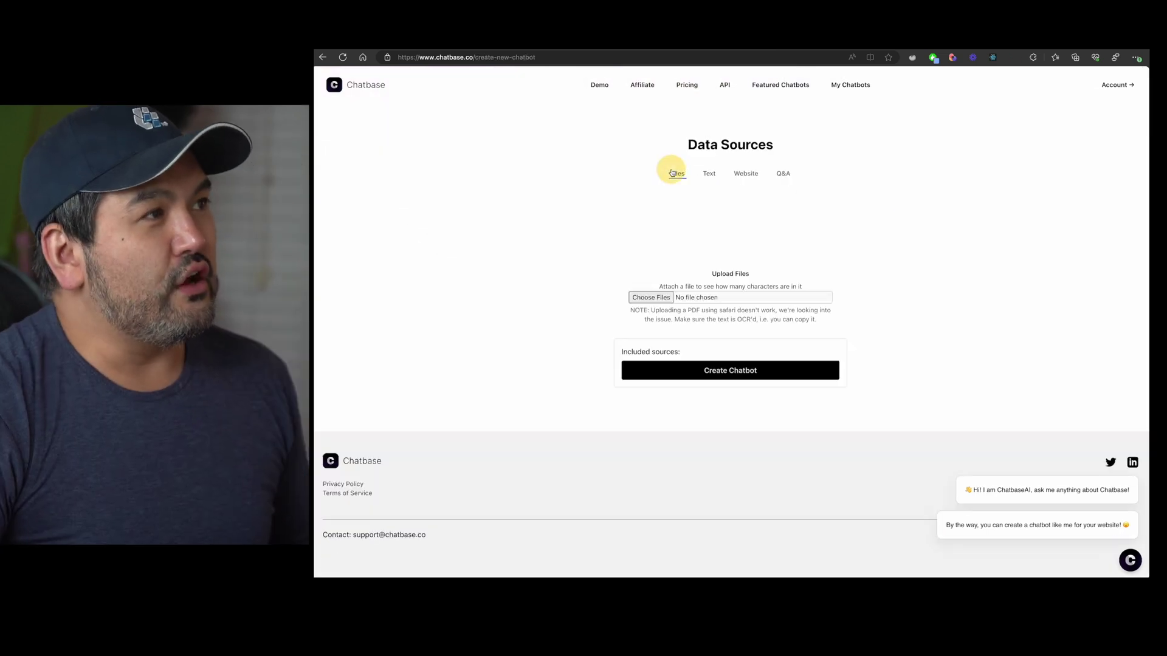
{"action": "left_click", "coordinate": [708, 174]}
{"action": "left_click", "coordinate": [740, 174]}
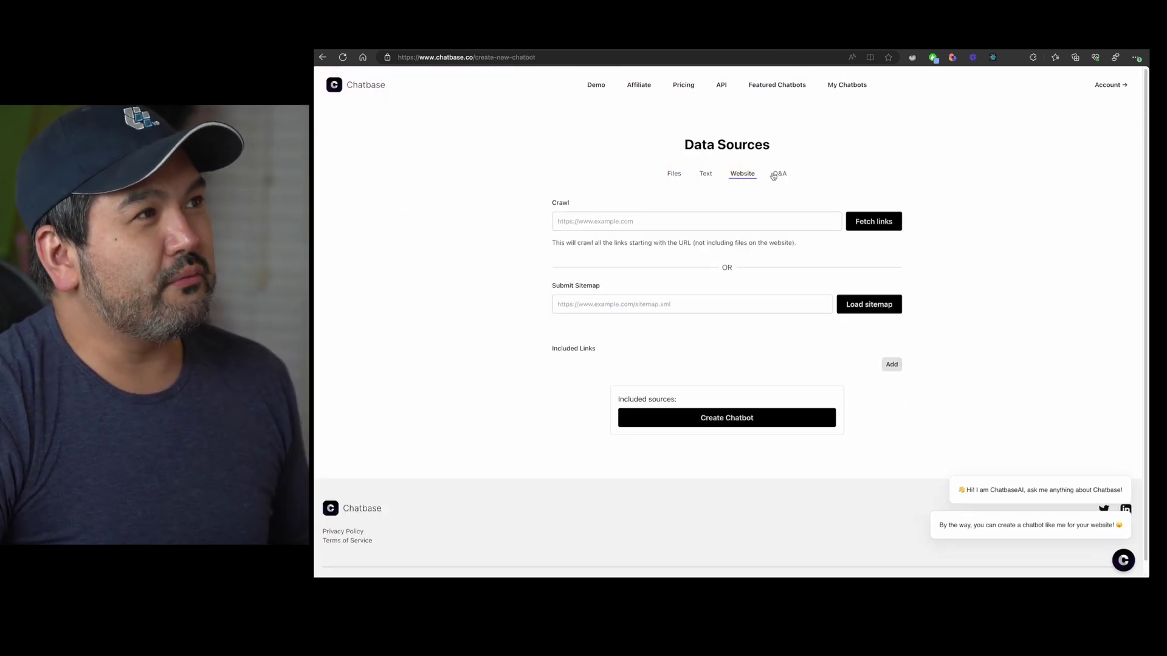
{"action": "left_click", "coordinate": [782, 175]}
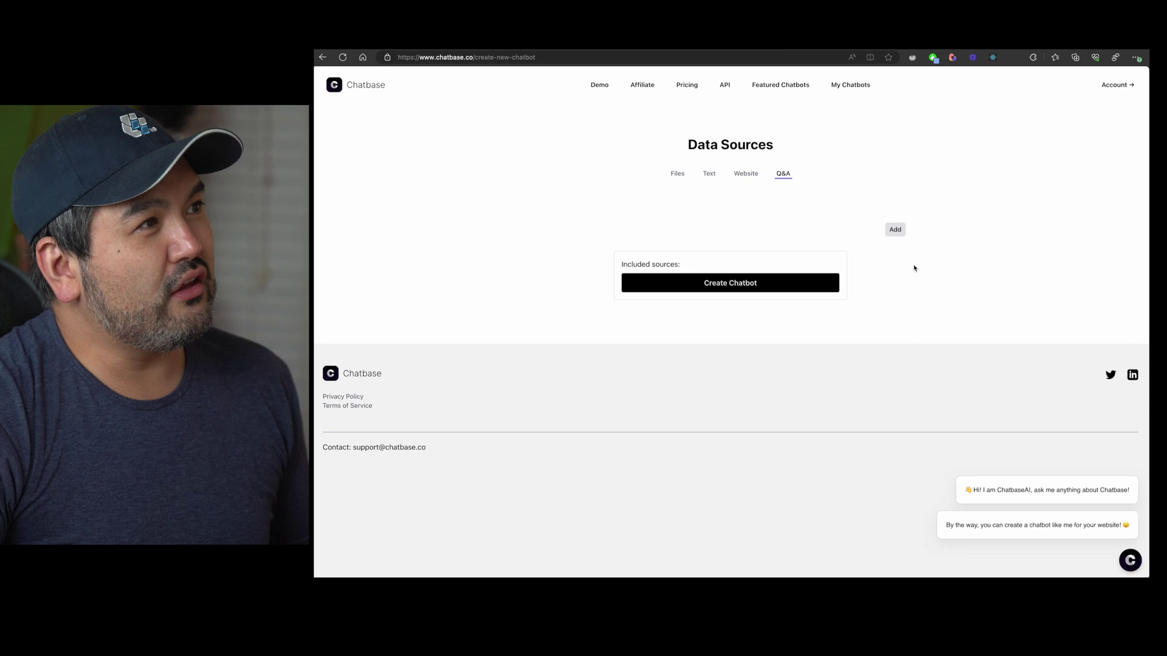
{"action": "left_click", "coordinate": [744, 179]}
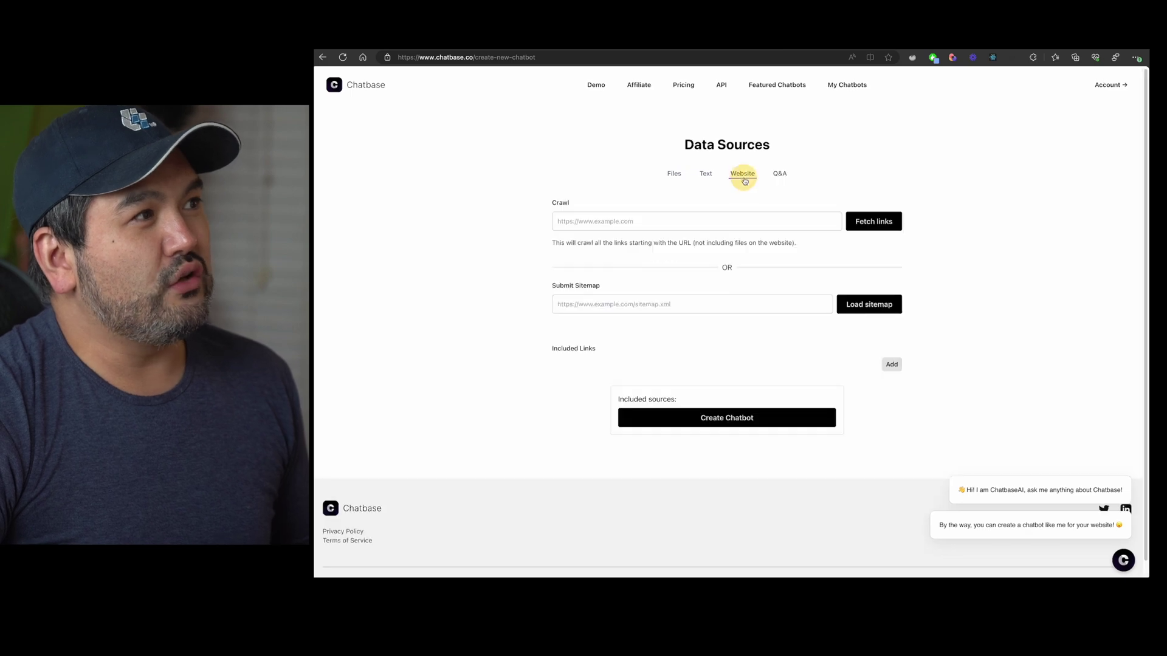
{"action": "left_click", "coordinate": [707, 175]}
{"action": "left_click", "coordinate": [748, 174]}
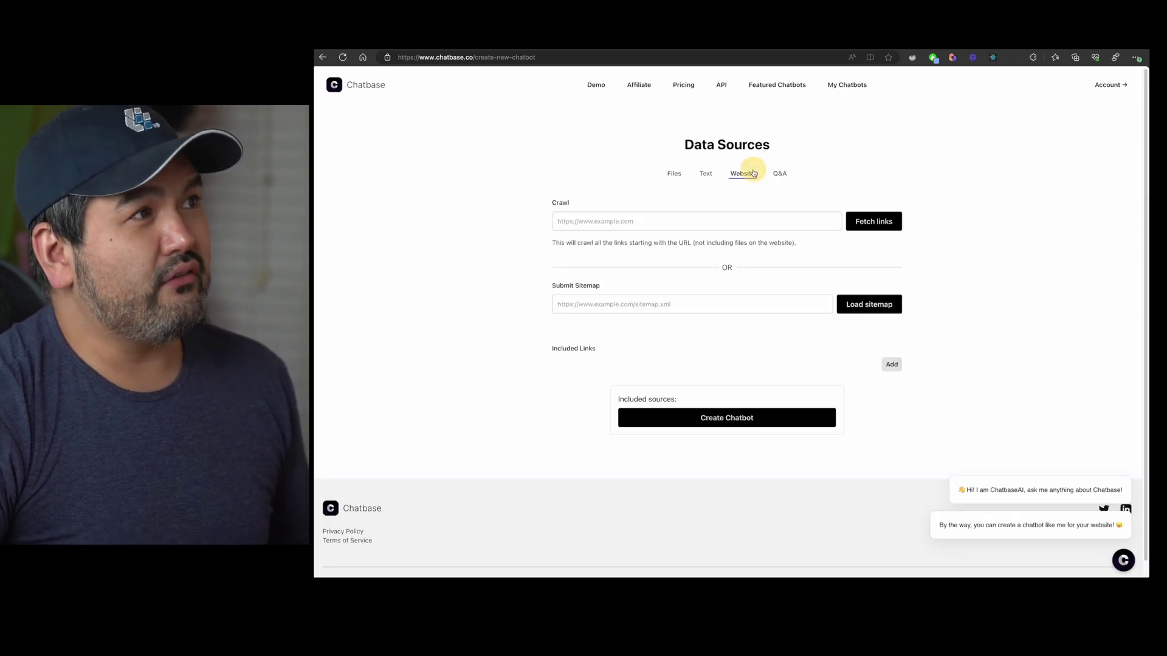
{"action": "left_click", "coordinate": [785, 174]}
{"action": "left_click", "coordinate": [736, 175]}
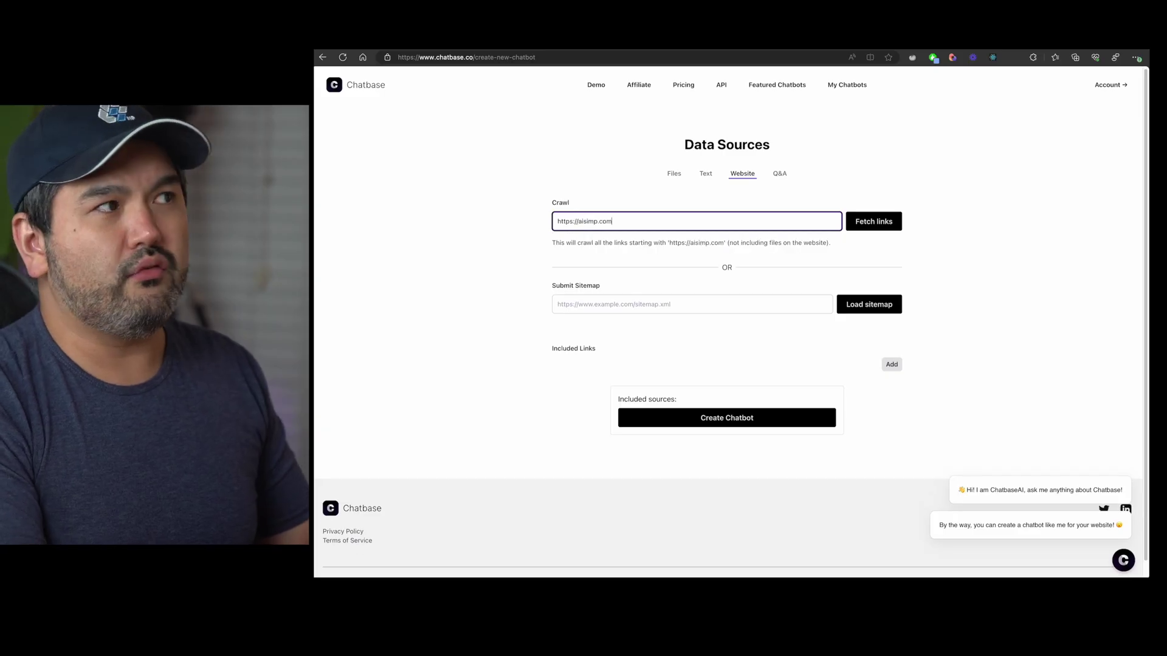
{"action": "left_click", "coordinate": [866, 222]}
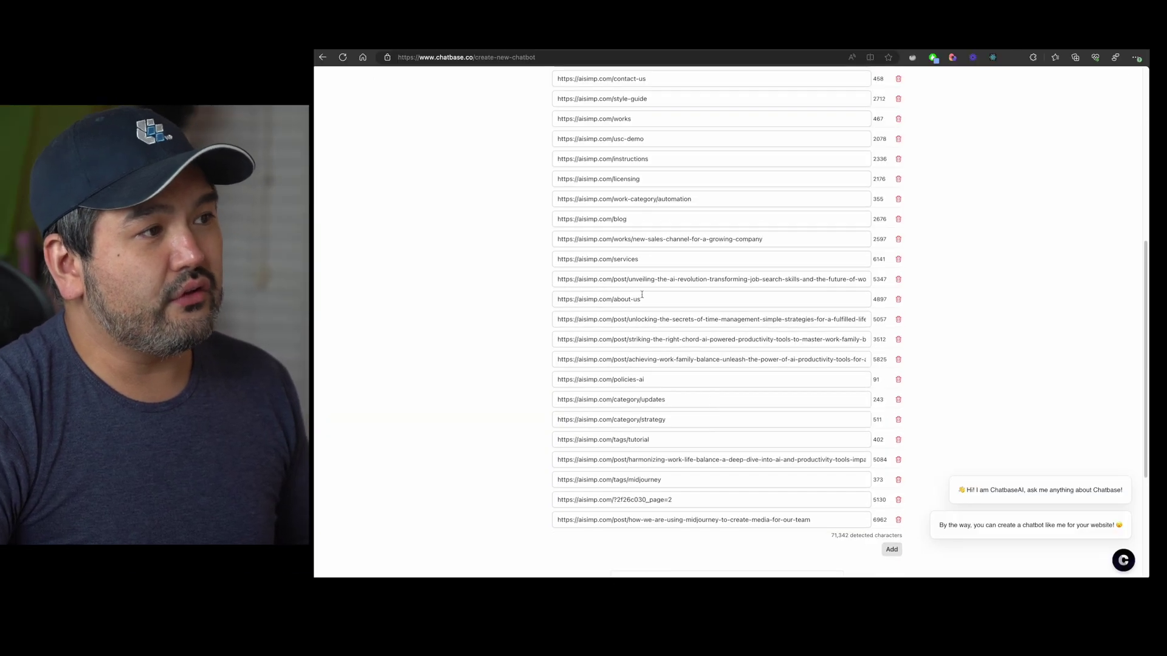
{"action": "scroll", "coordinate": [790, 341], "scroll_direction": "up", "scroll_amount": 3}
{"action": "scroll", "coordinate": [816, 228], "scroll_direction": "up", "scroll_amount": 2}
{"action": "scroll", "coordinate": [756, 392], "scroll_direction": "down", "scroll_amount": 2}
{"action": "scroll", "coordinate": [731, 293], "scroll_direction": "down", "scroll_amount": 3}
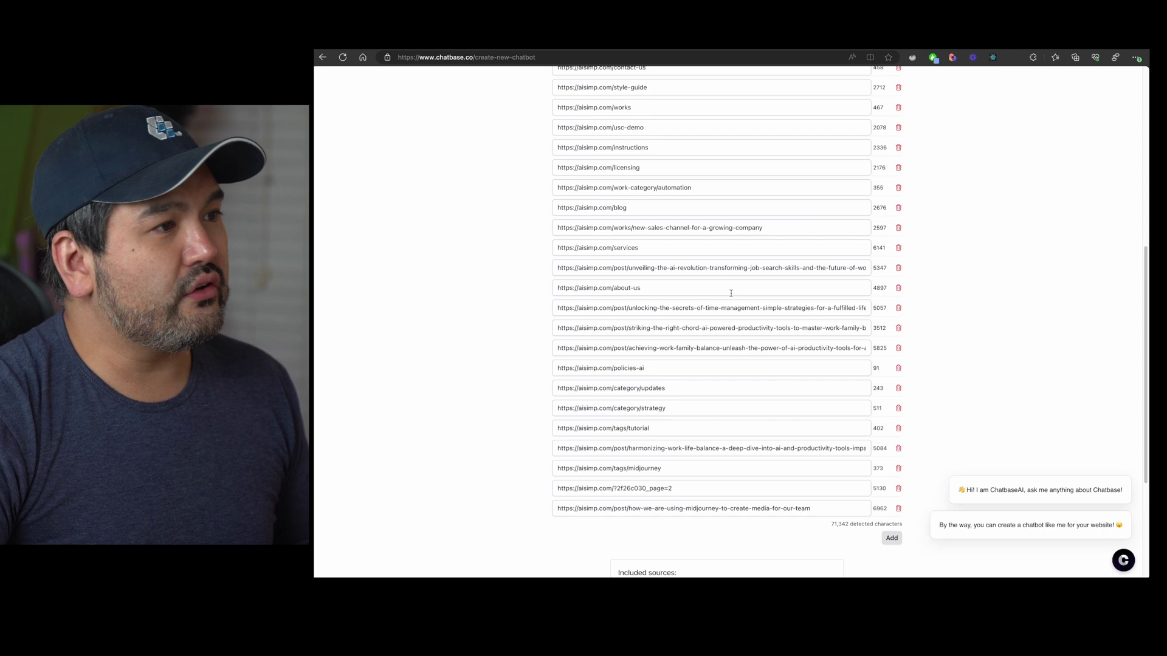
{"action": "scroll", "coordinate": [690, 472], "scroll_direction": "down", "scroll_amount": 3}
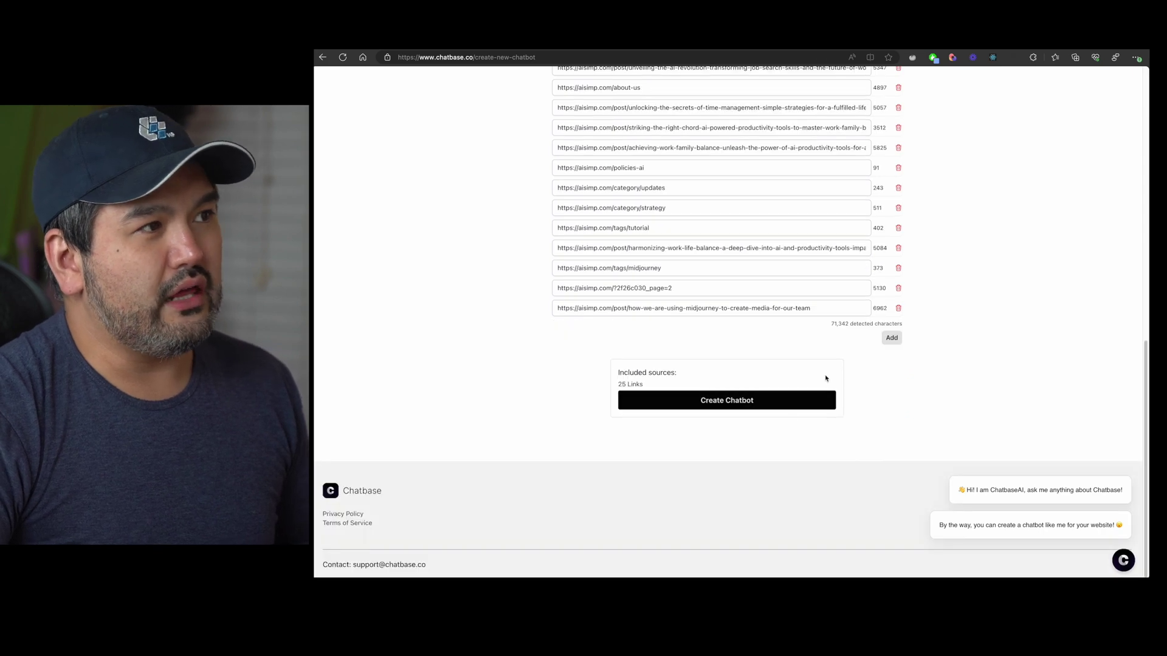
{"action": "left_click", "coordinate": [740, 404]}
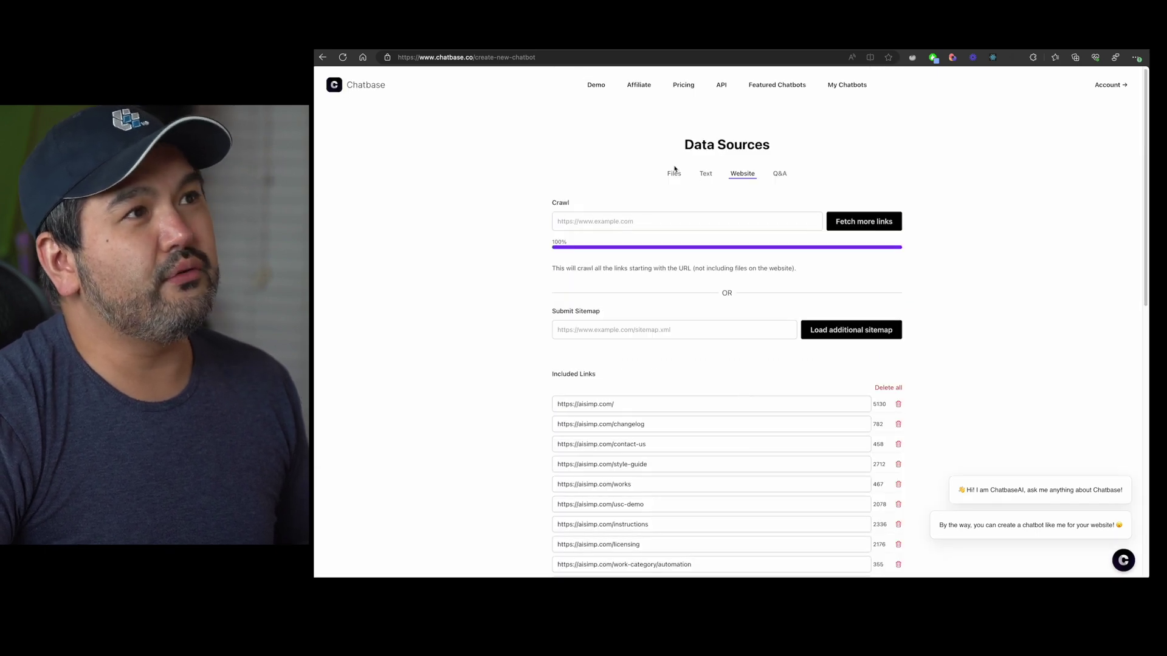
Turn on email collection in the aisimp.com chatbot's Settings and save the change
{"action": "left_click", "coordinate": [598, 85]}
{"action": "left_click", "coordinate": [847, 85]}
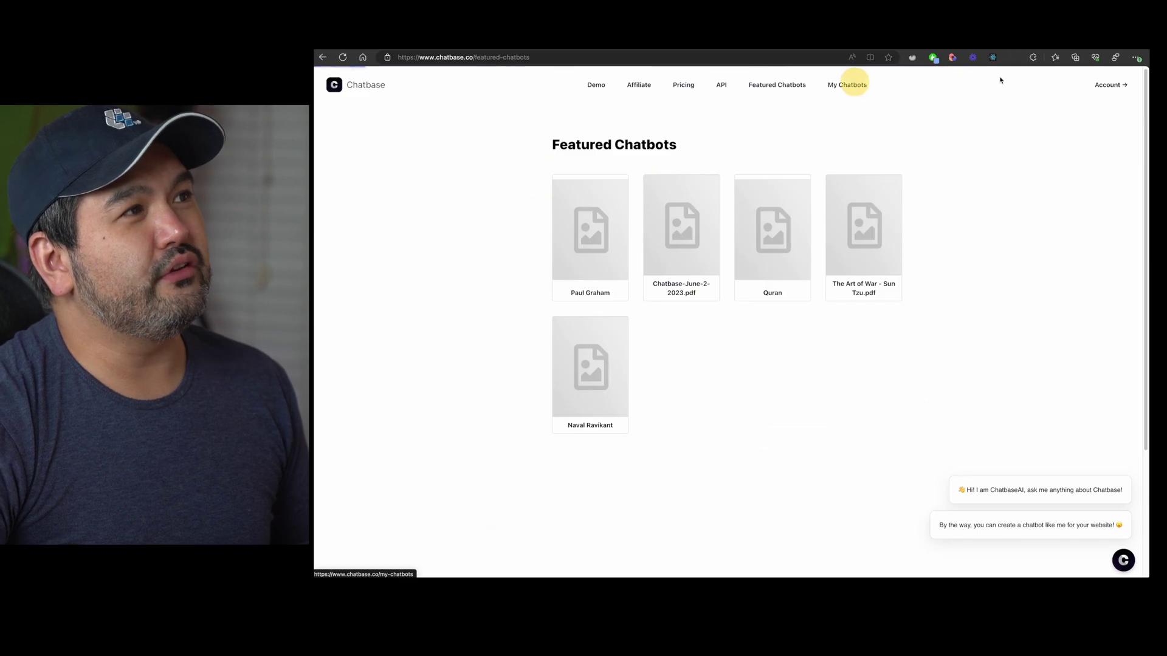
{"action": "left_click", "coordinate": [595, 245]}
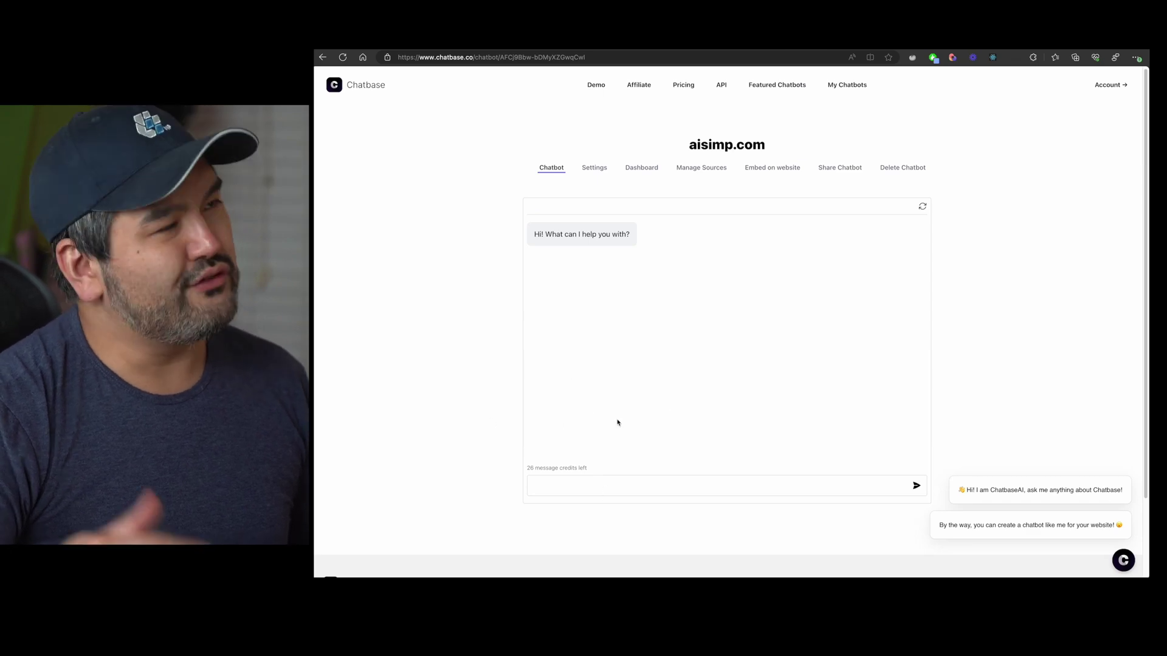
{"action": "left_click", "coordinate": [595, 167]}
{"action": "scroll", "coordinate": [547, 210], "scroll_direction": "down", "scroll_amount": 5}
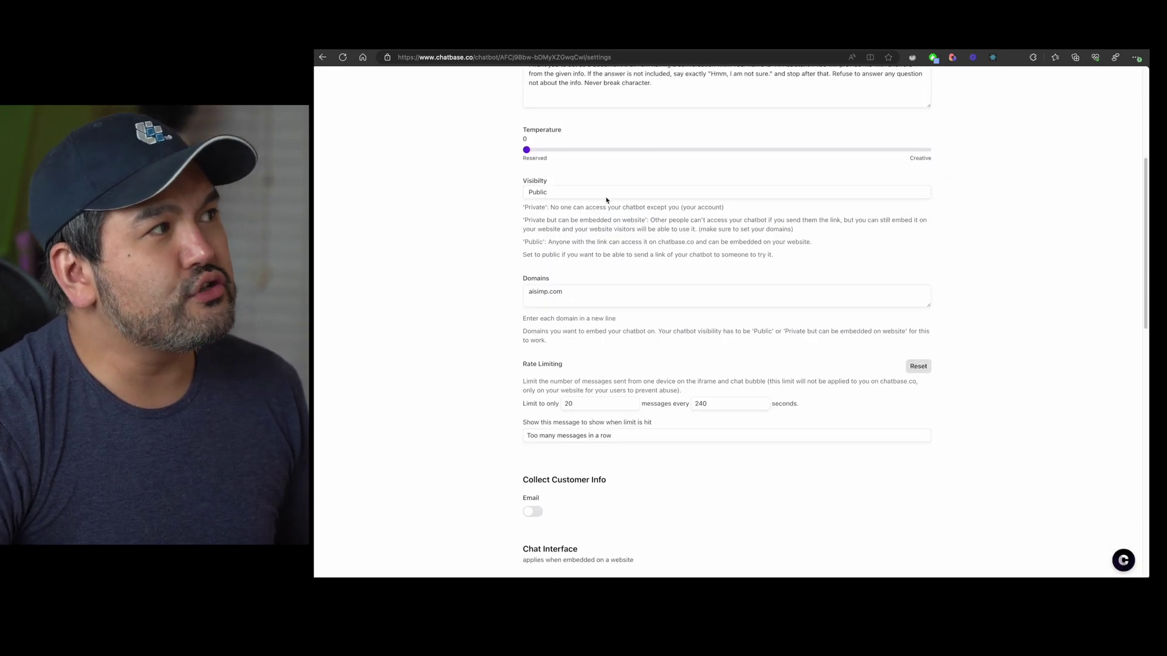
{"action": "scroll", "coordinate": [627, 334], "scroll_direction": "down", "scroll_amount": 3}
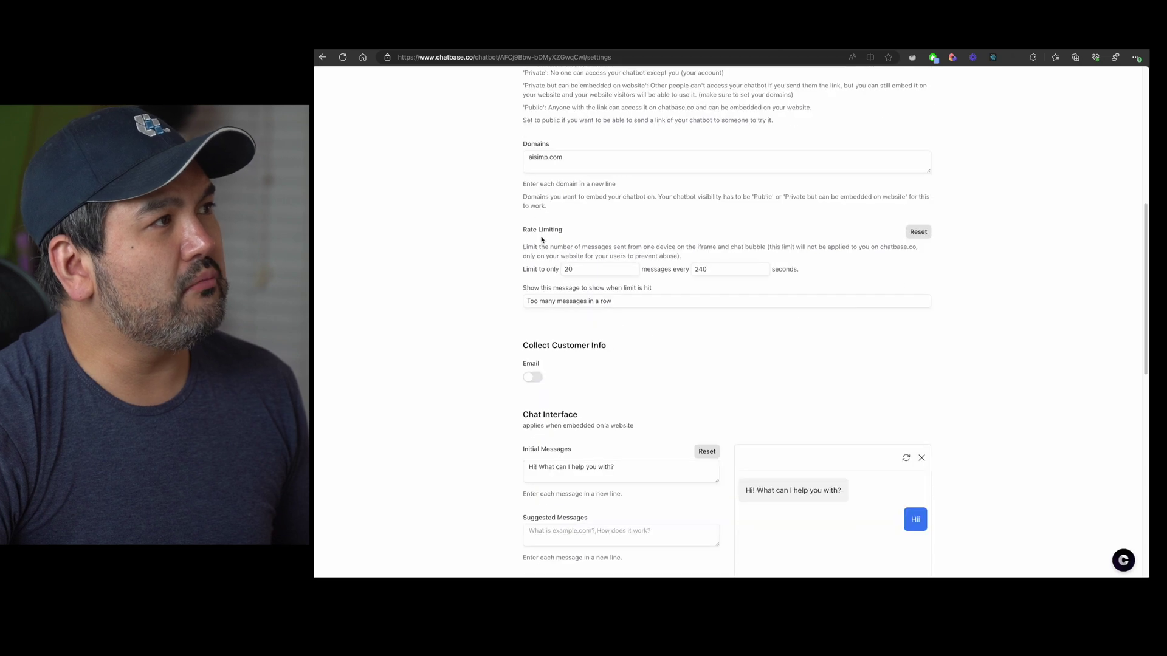
{"action": "scroll", "coordinate": [672, 365], "scroll_direction": "down", "scroll_amount": 1}
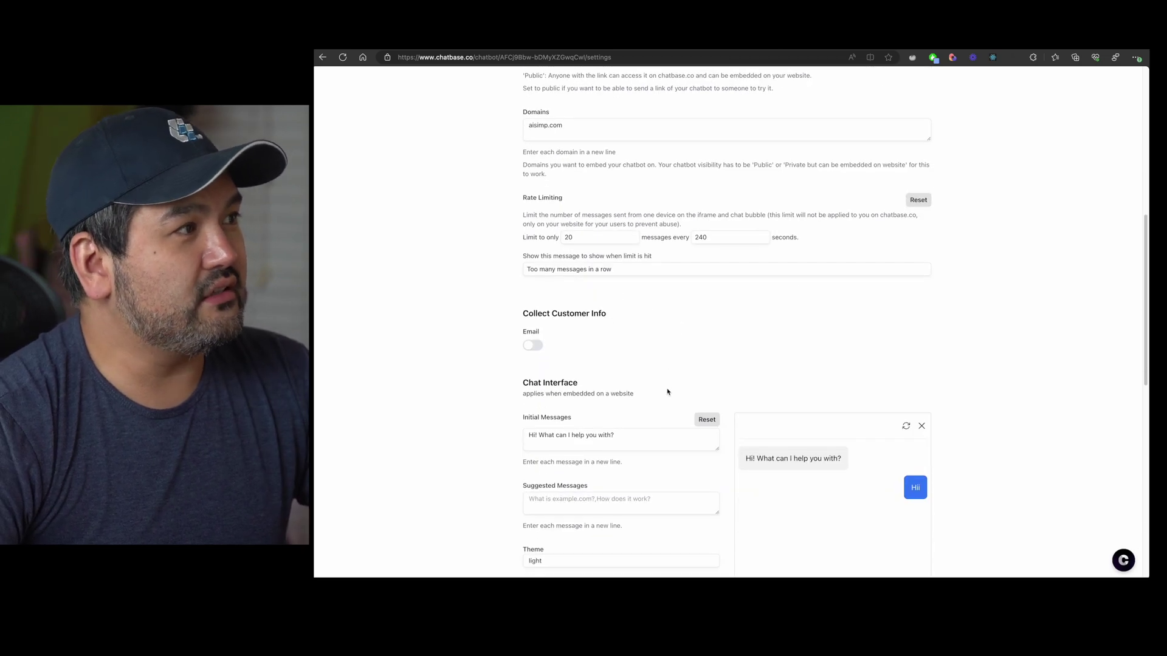
{"action": "scroll", "coordinate": [616, 351], "scroll_direction": "down", "scroll_amount": 2}
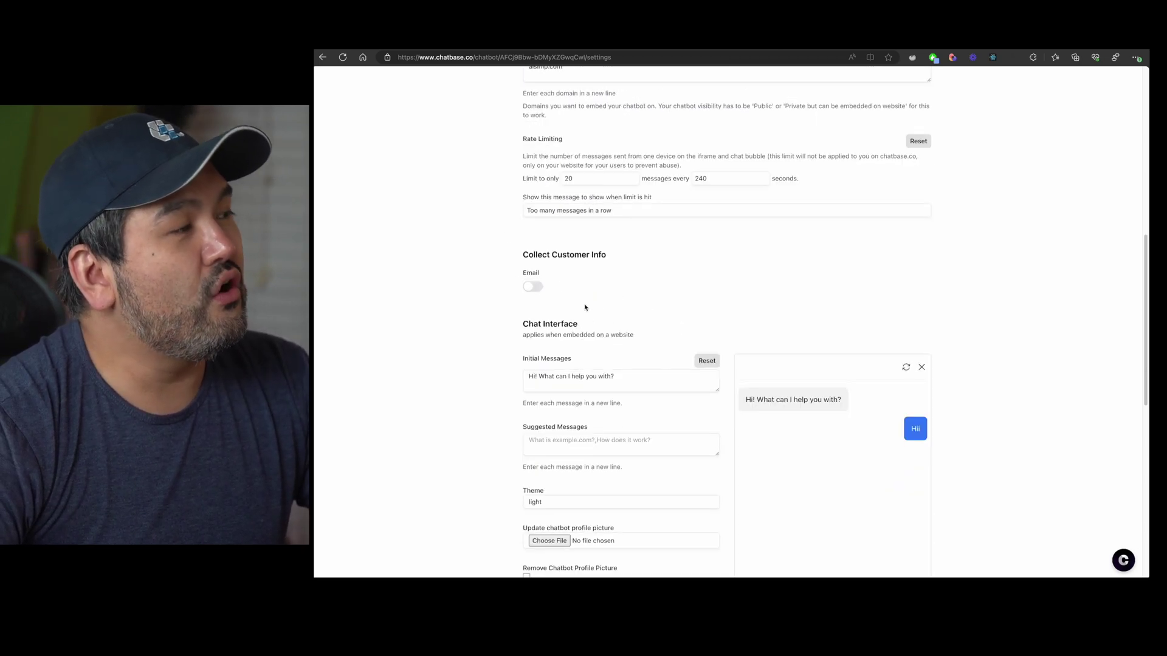
{"action": "left_click", "coordinate": [533, 289]}
{"action": "scroll", "coordinate": [621, 334], "scroll_direction": "down", "scroll_amount": 2}
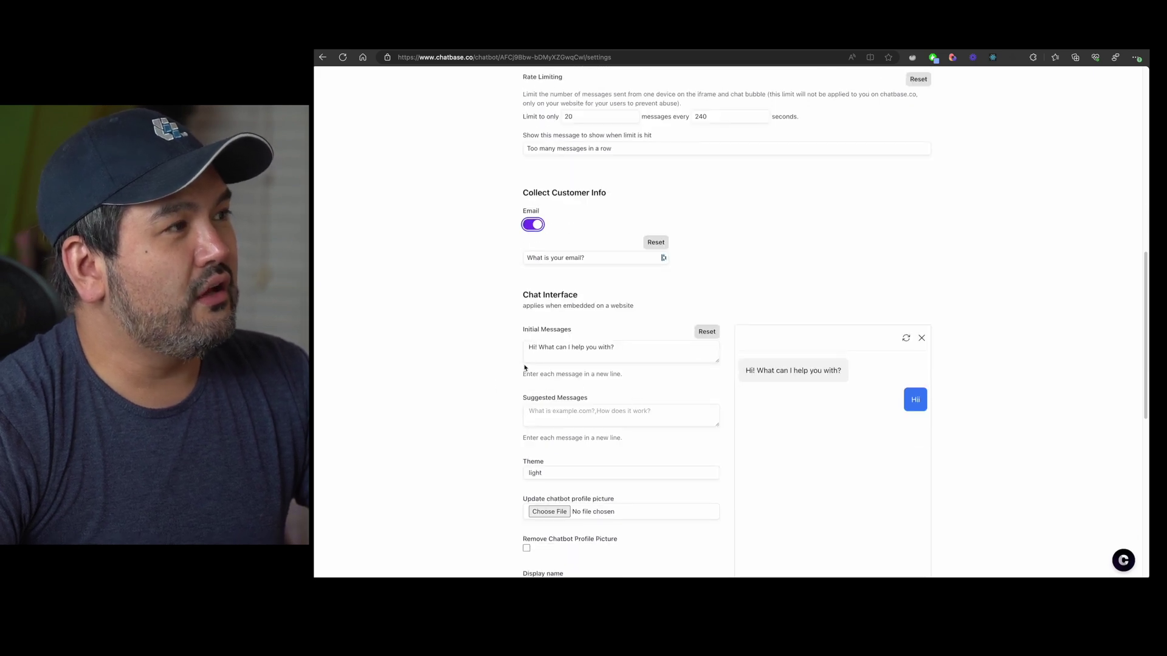
{"action": "scroll", "coordinate": [725, 349], "scroll_direction": "down", "scroll_amount": 7}
{"action": "scroll", "coordinate": [682, 438], "scroll_direction": "up", "scroll_amount": 4}
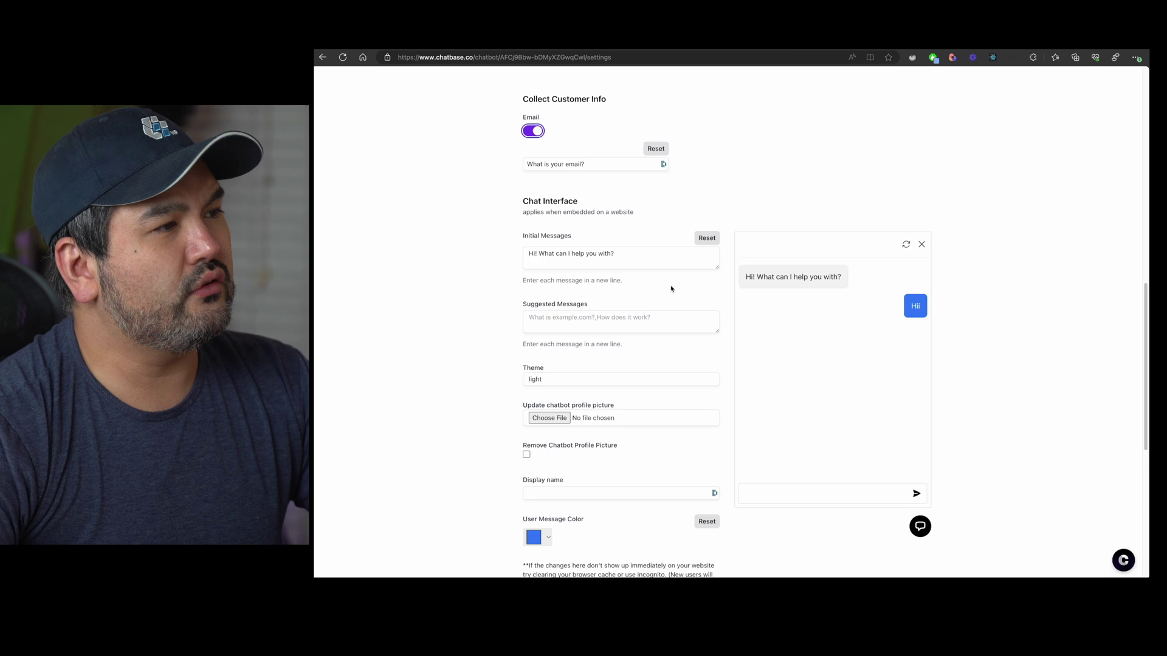
{"action": "scroll", "coordinate": [671, 290], "scroll_direction": "down", "scroll_amount": 10}
{"action": "left_click", "coordinate": [906, 457]}
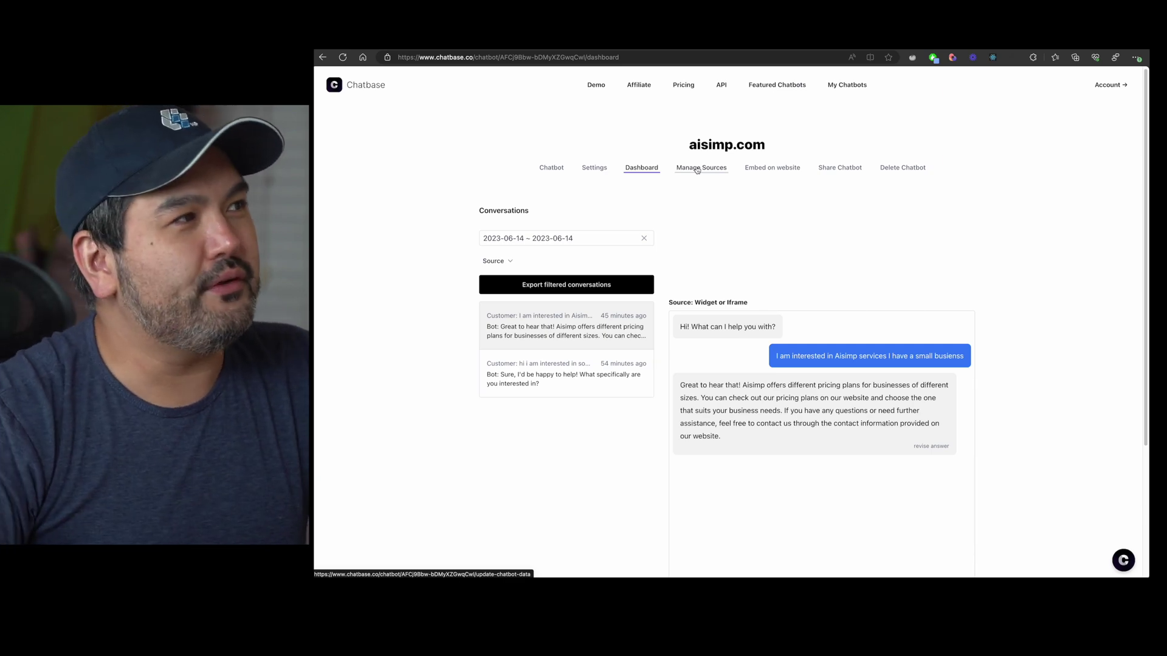
Show the aisimp.com chatbot's iframe and chat-bubble script embed code from Manage Sources
{"action": "left_click", "coordinate": [696, 169]}
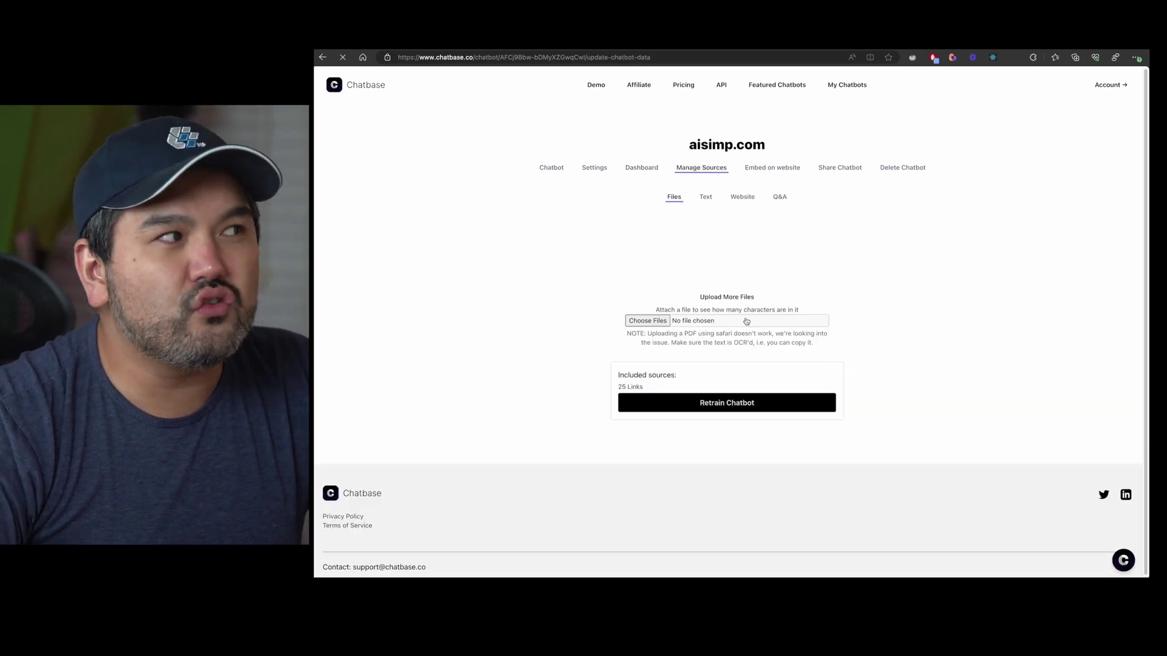
{"action": "left_click", "coordinate": [764, 168]}
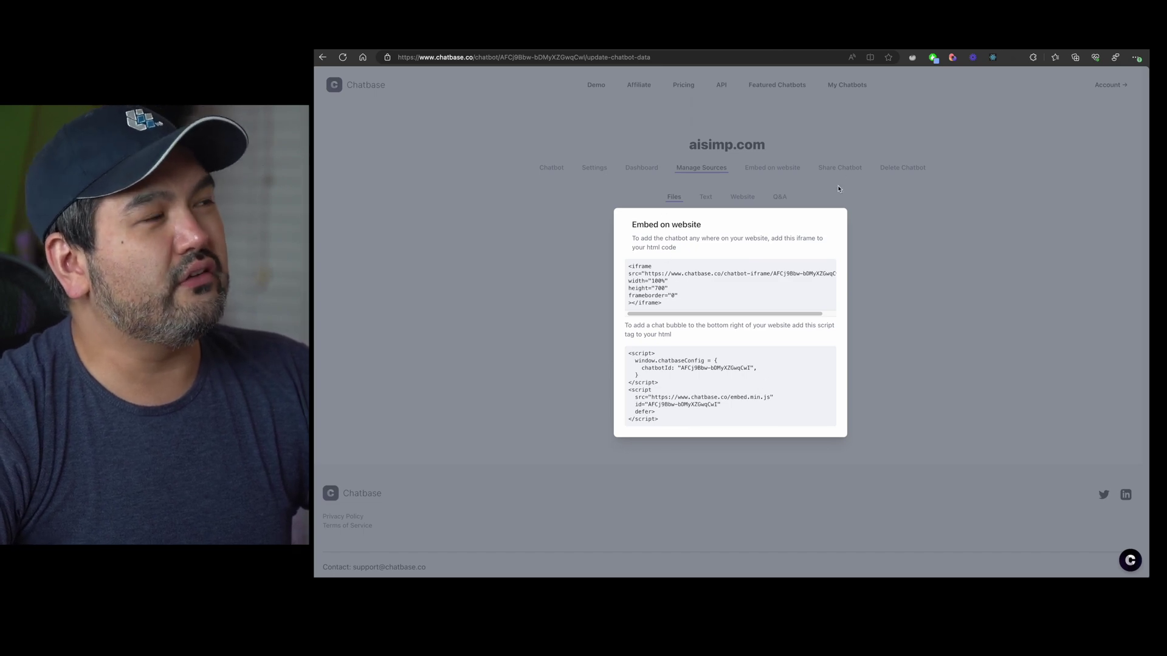
In Webflow, confirm the Chatbase script is in the page's Before </body> custom code
{"action": "key", "text": "ctrl+Tab"}
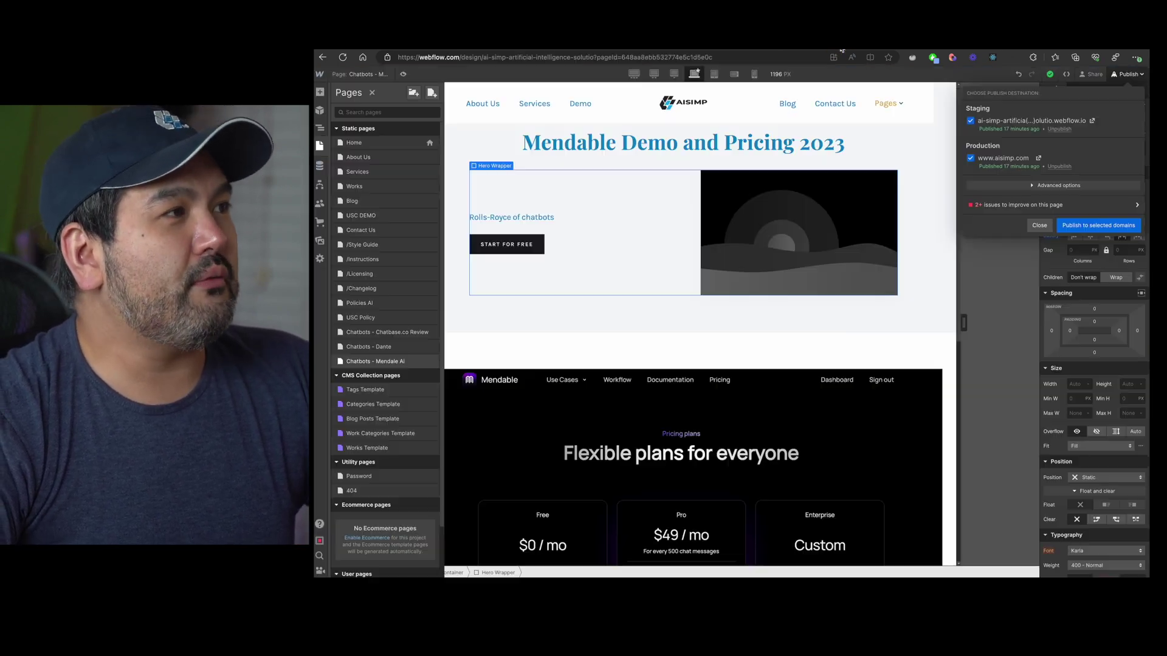
{"action": "key", "text": "Escape"}
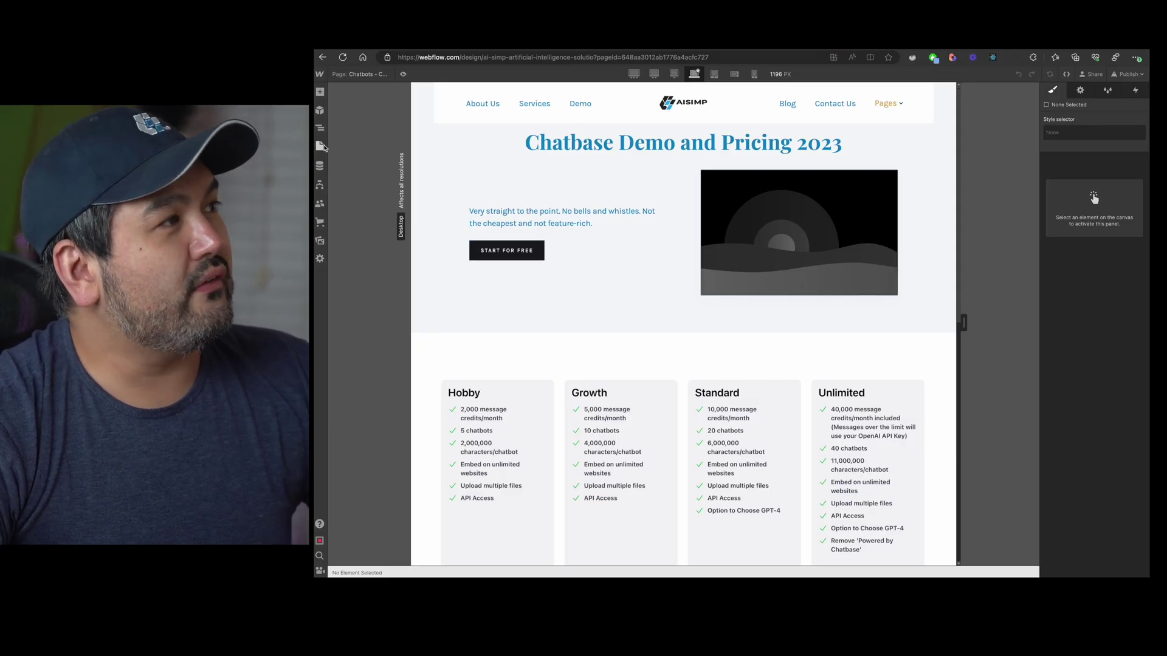
{"action": "scroll", "coordinate": [541, 440], "scroll_direction": "down", "scroll_amount": 5}
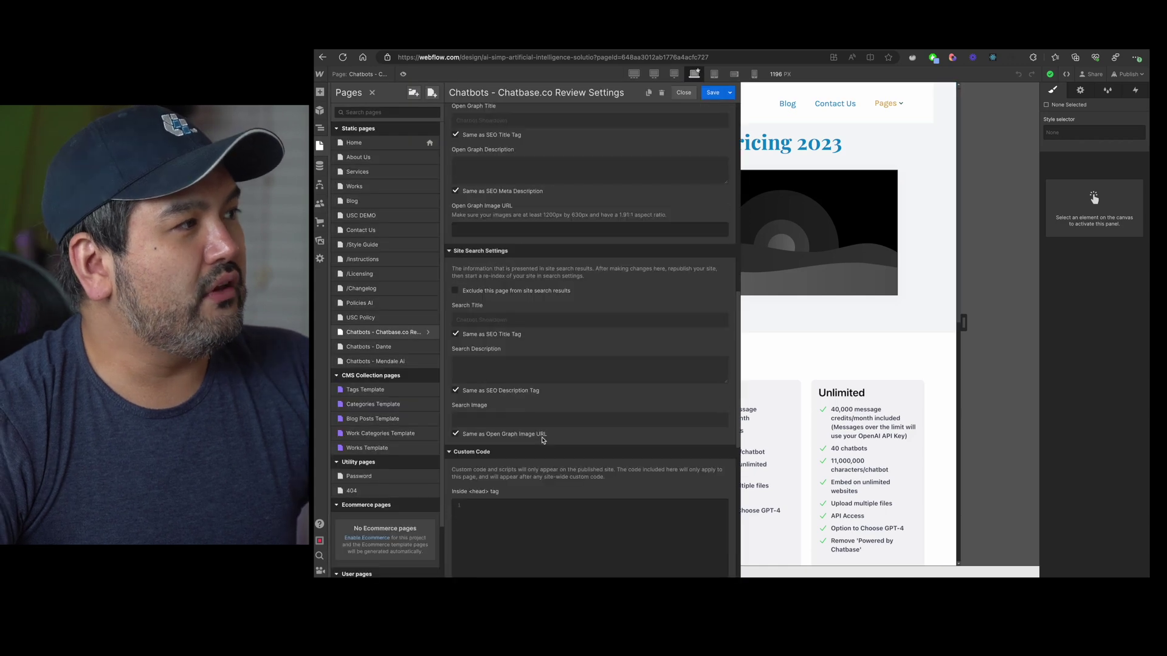
{"action": "scroll", "coordinate": [542, 440], "scroll_direction": "down", "scroll_amount": 5}
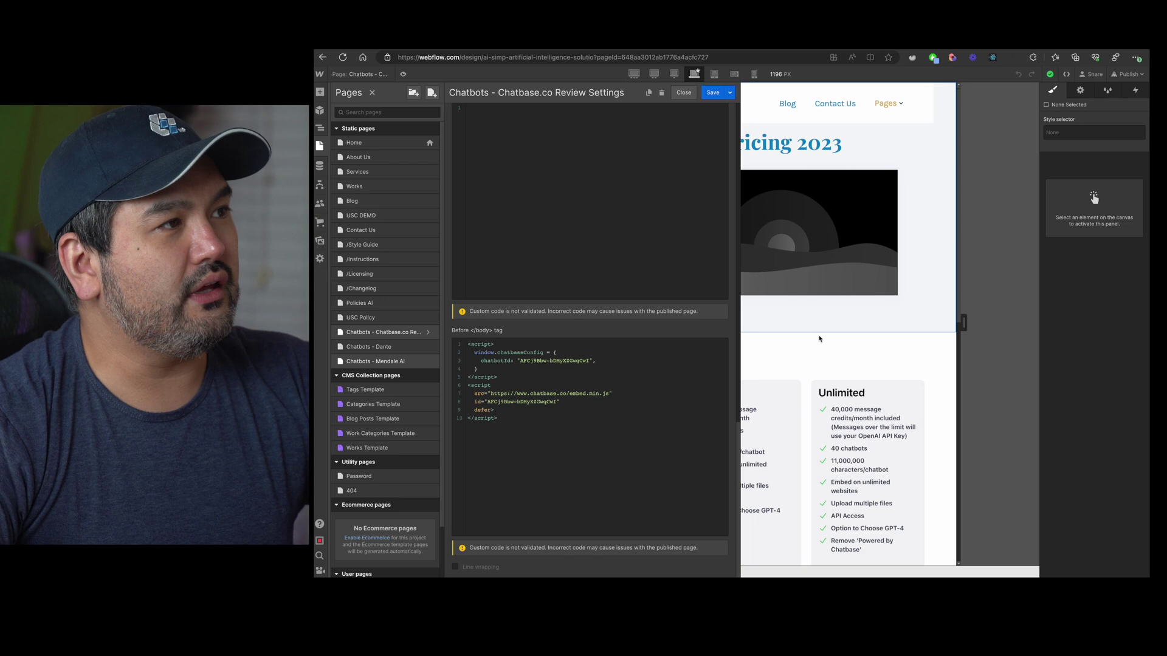
{"action": "left_click_drag", "start_coordinate": [519, 310], "coordinate": [584, 436]}
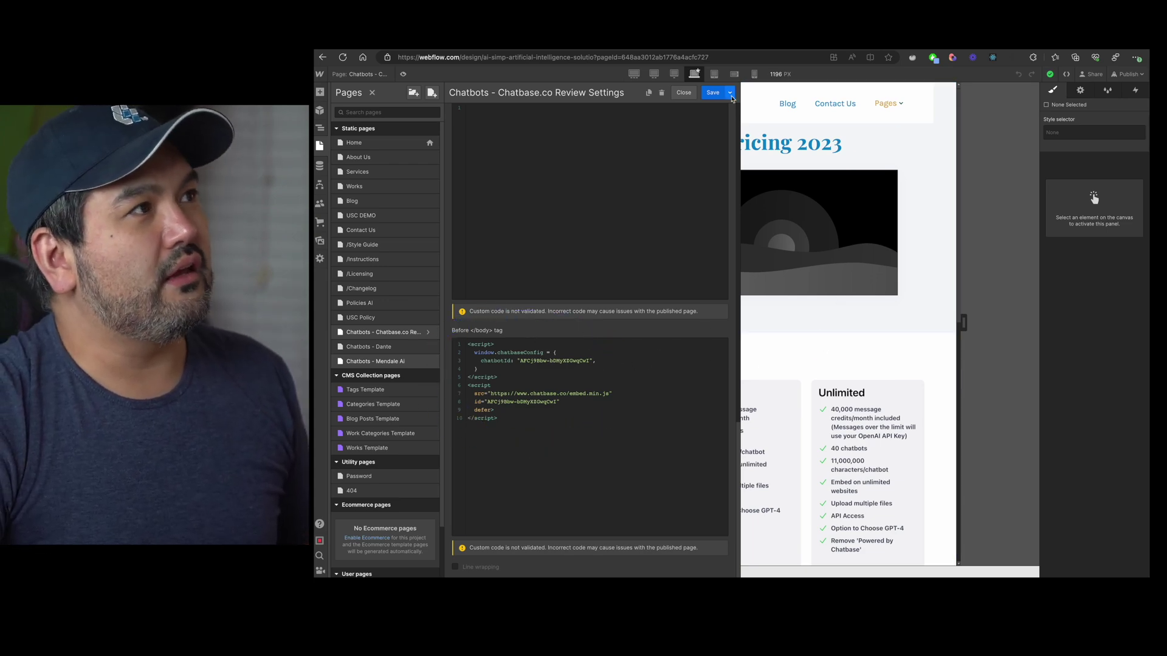
{"action": "left_click", "coordinate": [713, 93]}
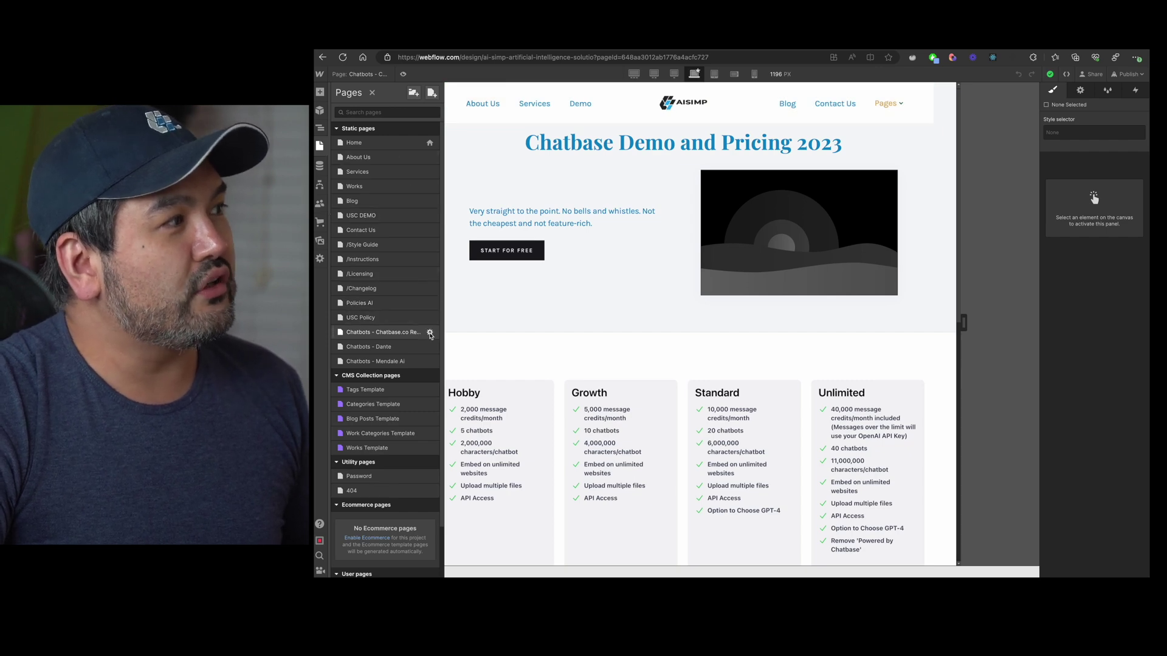
Open the Chatbase review page's live chatbase-demo URL in a new tab
{"action": "left_click", "coordinate": [431, 333]}
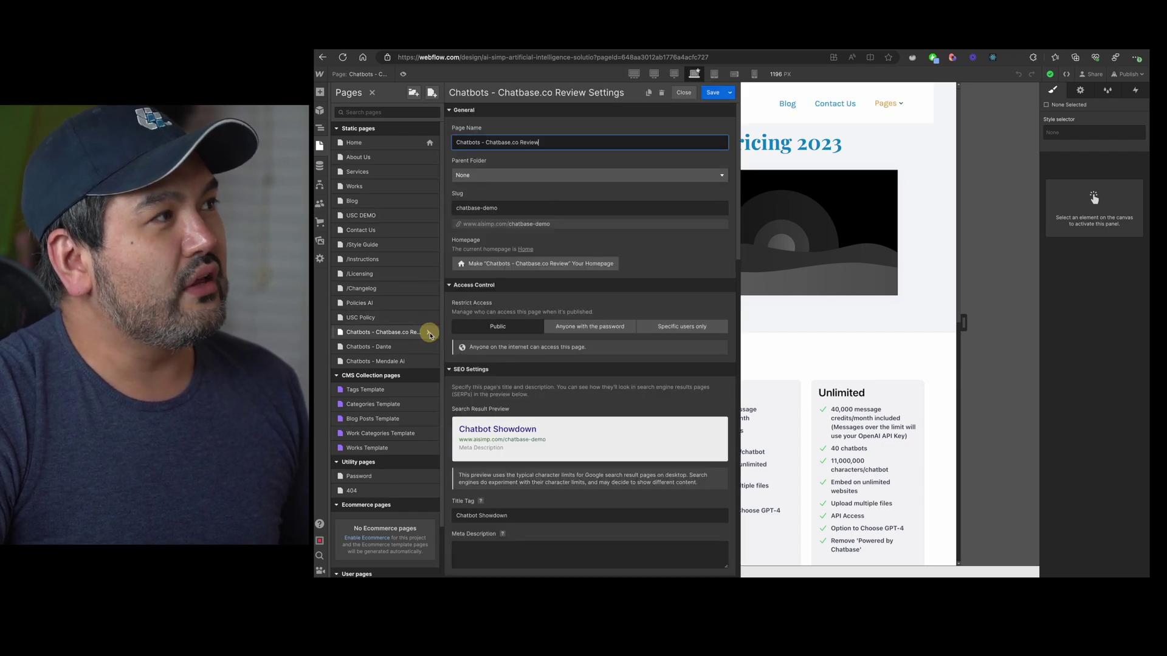
{"action": "left_click", "coordinate": [458, 223]}
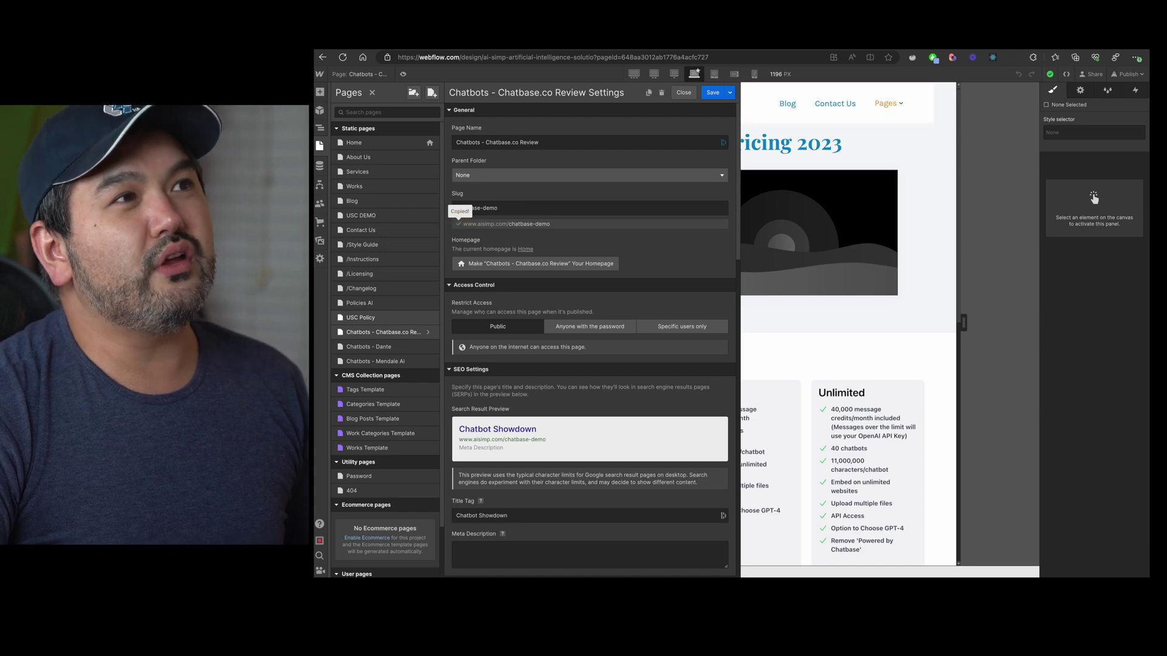
{"action": "key", "text": "ctrl+t"}
{"action": "key", "text": "ctrl+v"}
{"action": "key", "text": "Return"}
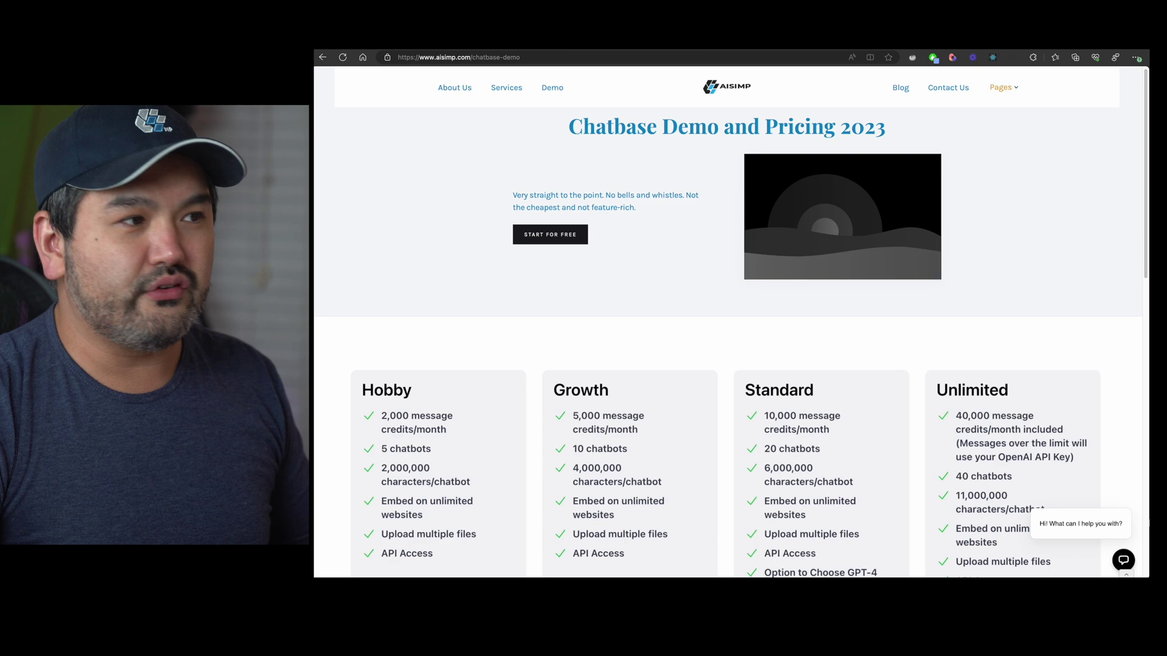
Reset the site chat, send a hiring enquiry, and submit an email when asked
{"action": "left_click", "coordinate": [1123, 560]}
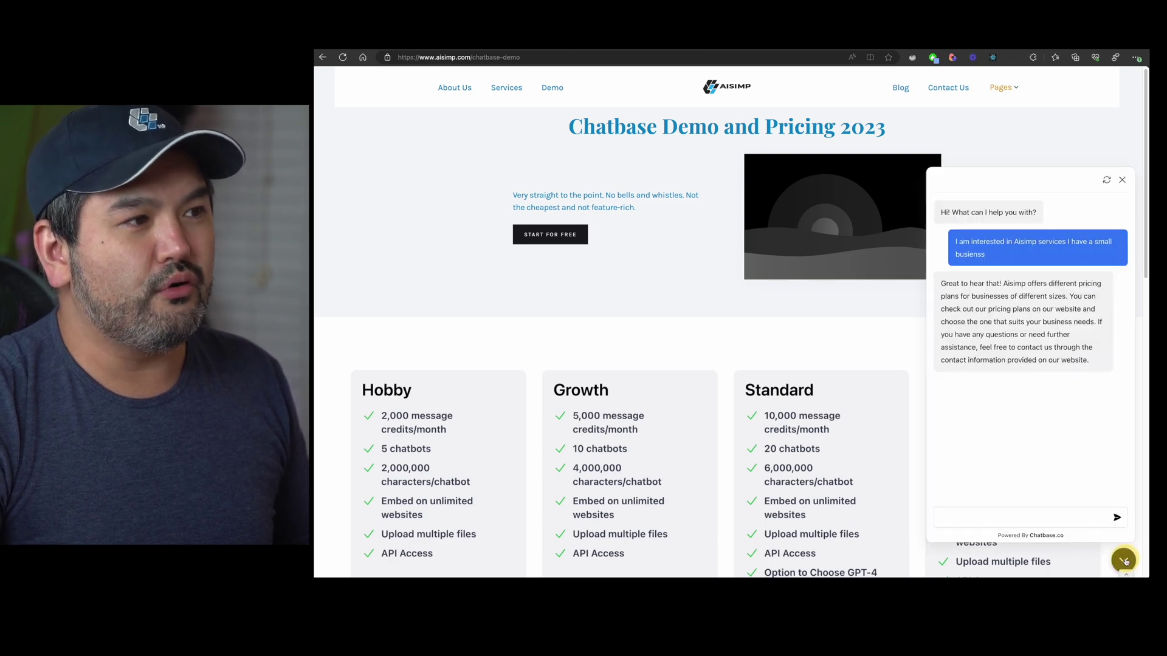
{"action": "left_click", "coordinate": [1109, 179]}
{"action": "type", "text": "hi"}
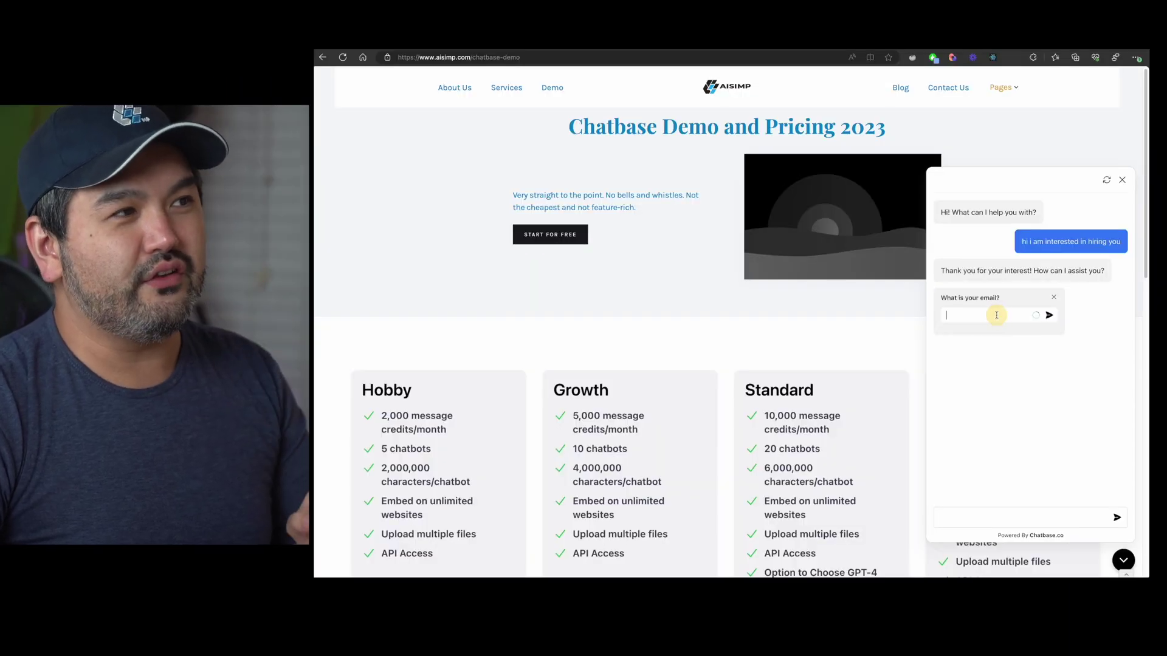
{"action": "left_click", "coordinate": [997, 315]}
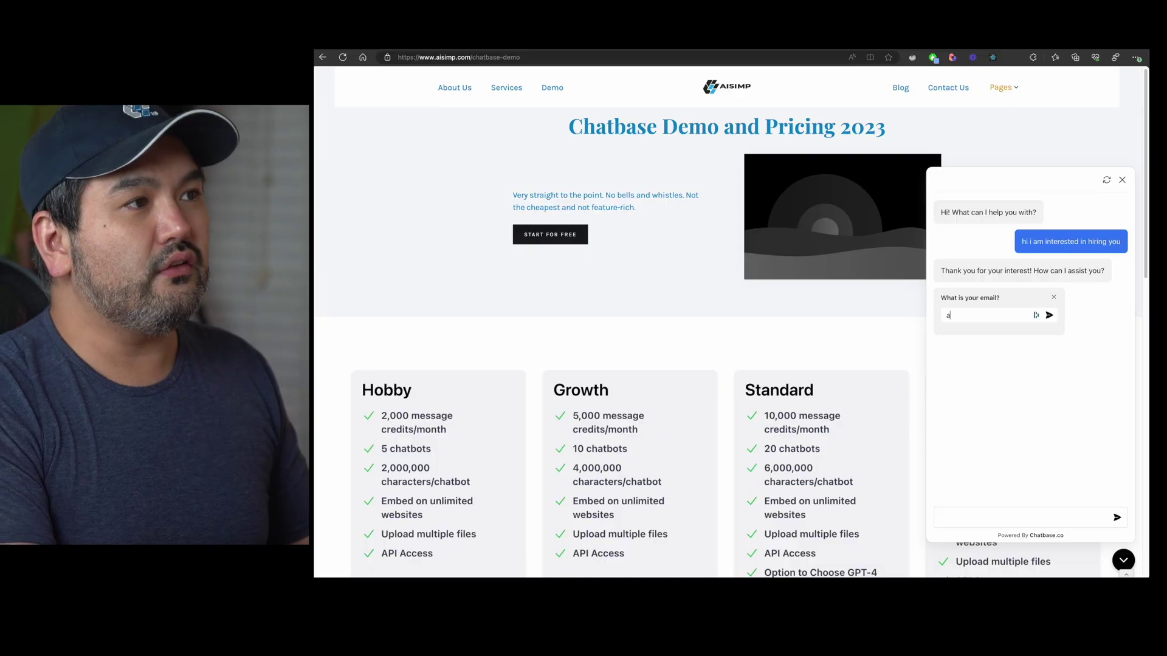
{"action": "key", "text": "Return"}
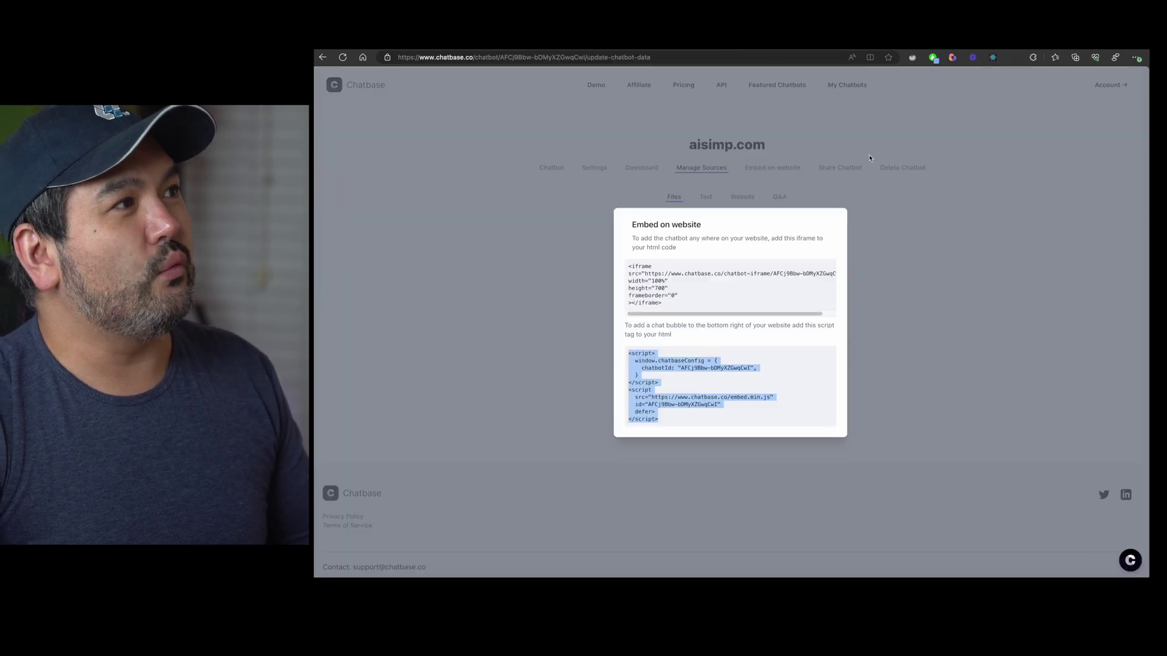
Export the filtered Chatbase dashboard conversations and open the downloaded JSON file
{"action": "left_click", "coordinate": [559, 170]}
{"action": "left_click", "coordinate": [642, 168]}
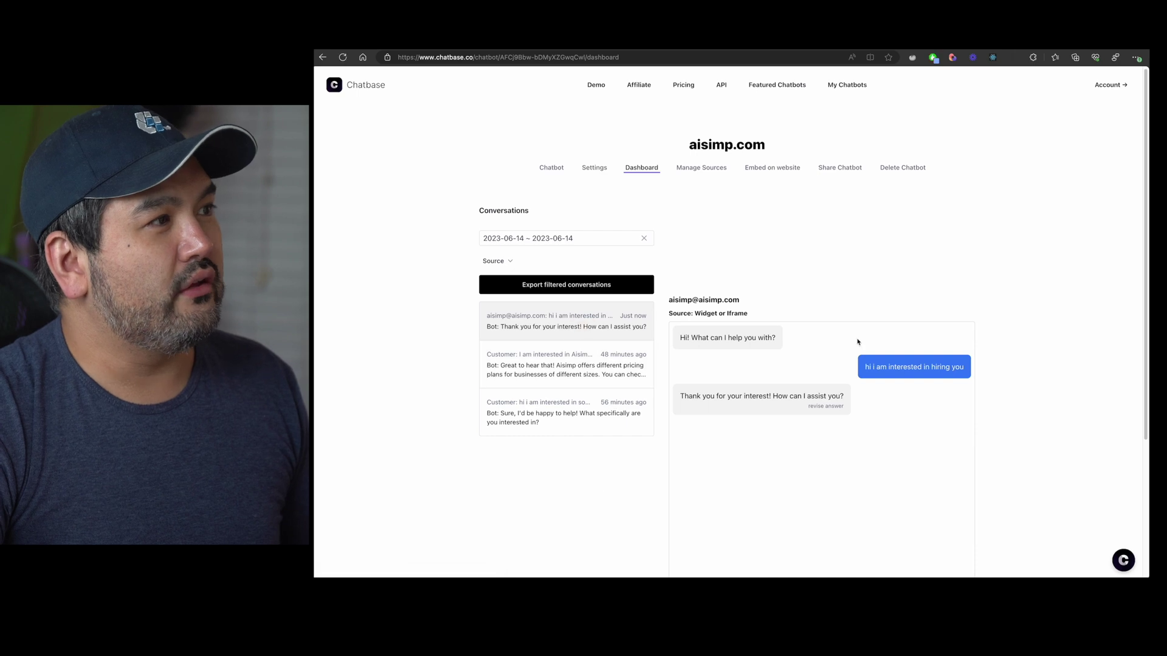
{"action": "scroll", "coordinate": [730, 364], "scroll_direction": "down", "scroll_amount": 2}
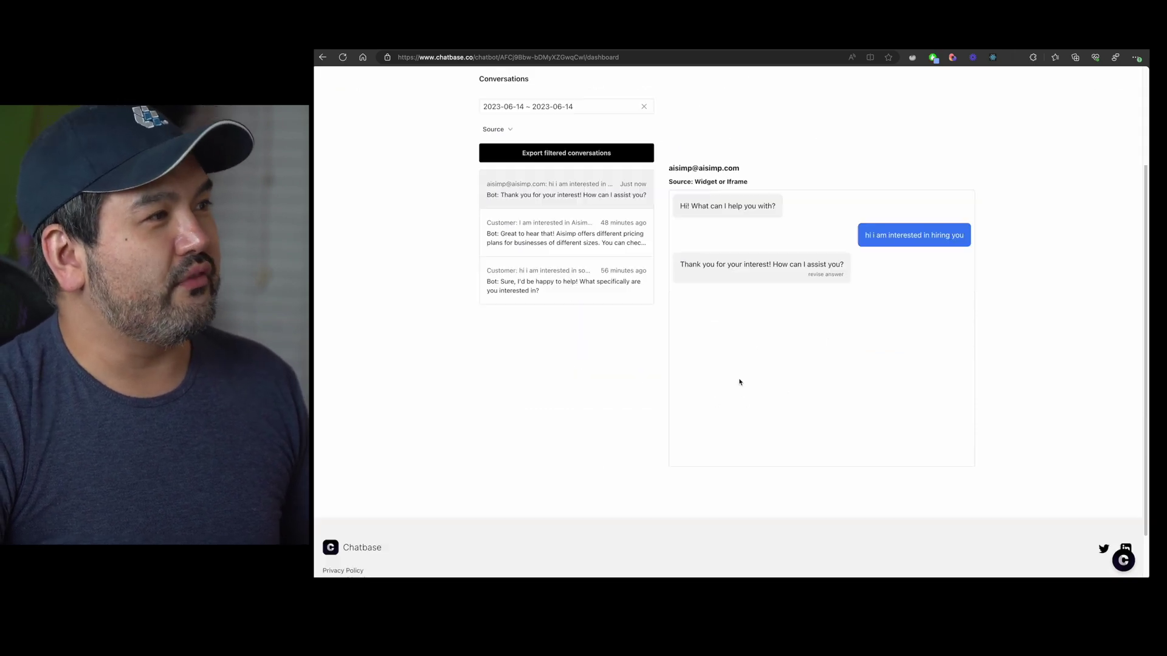
{"action": "scroll", "coordinate": [740, 382], "scroll_direction": "up", "scroll_amount": 2}
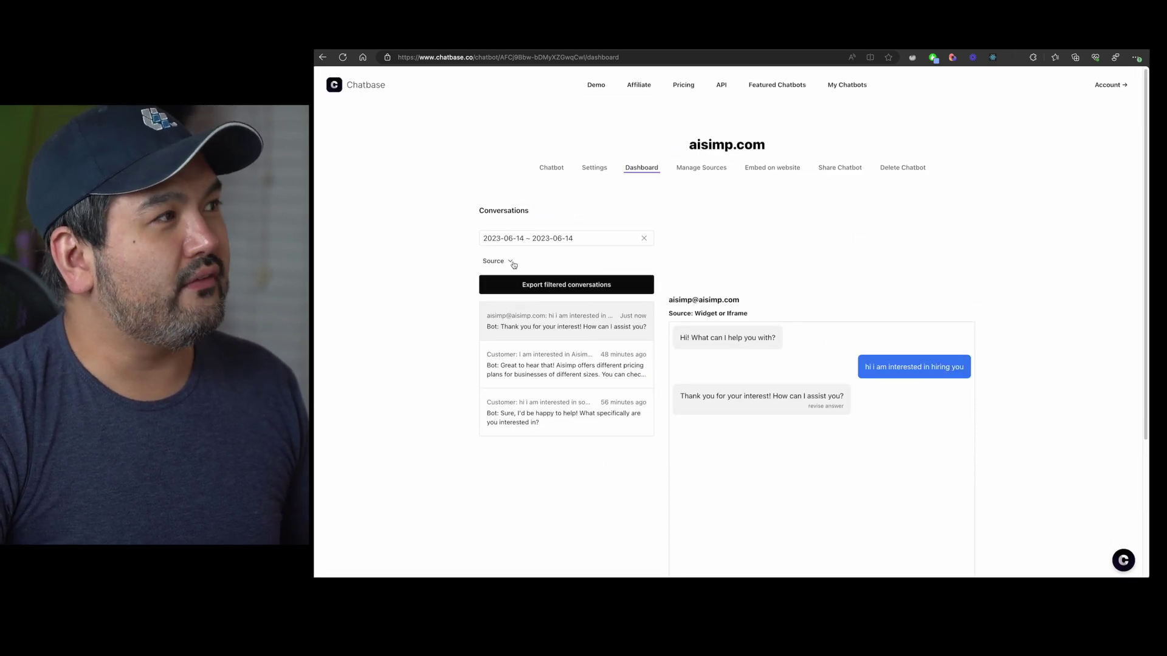
{"action": "left_click", "coordinate": [510, 263]}
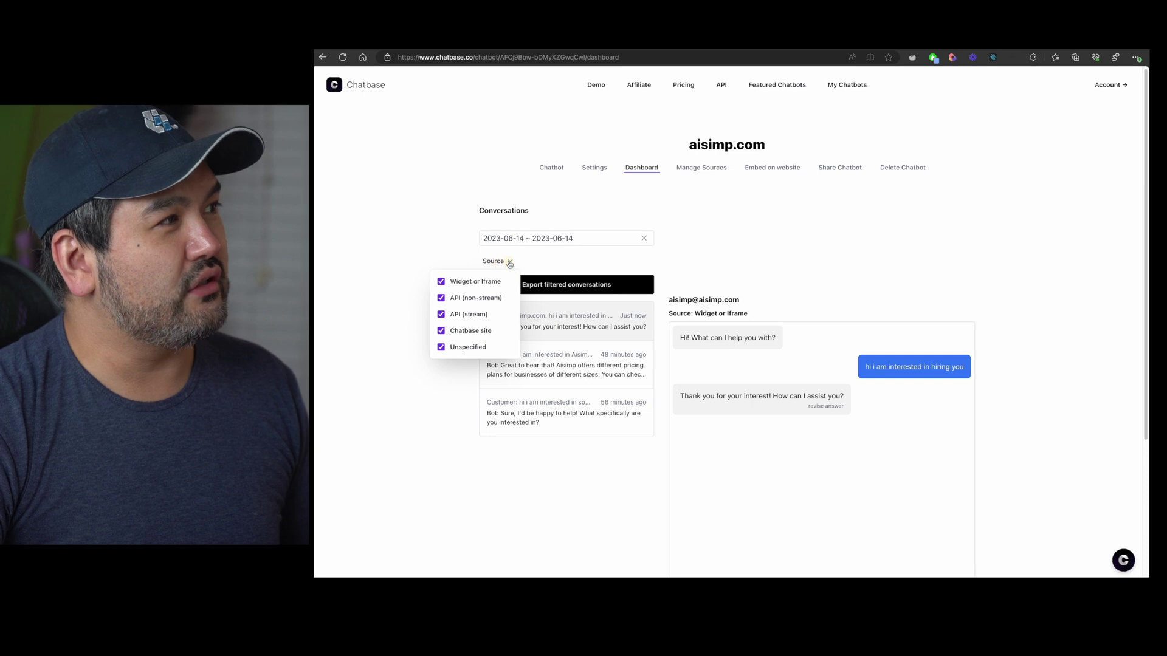
{"action": "left_click", "coordinate": [556, 285]}
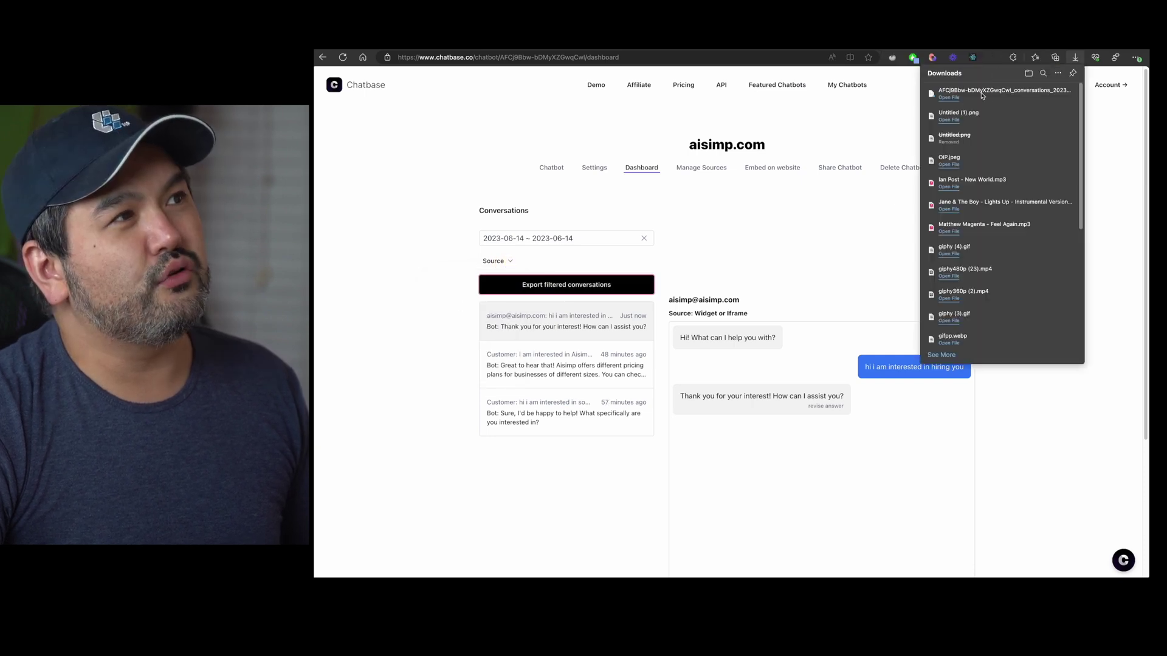
{"action": "mouse_move", "coordinate": [980, 94]}
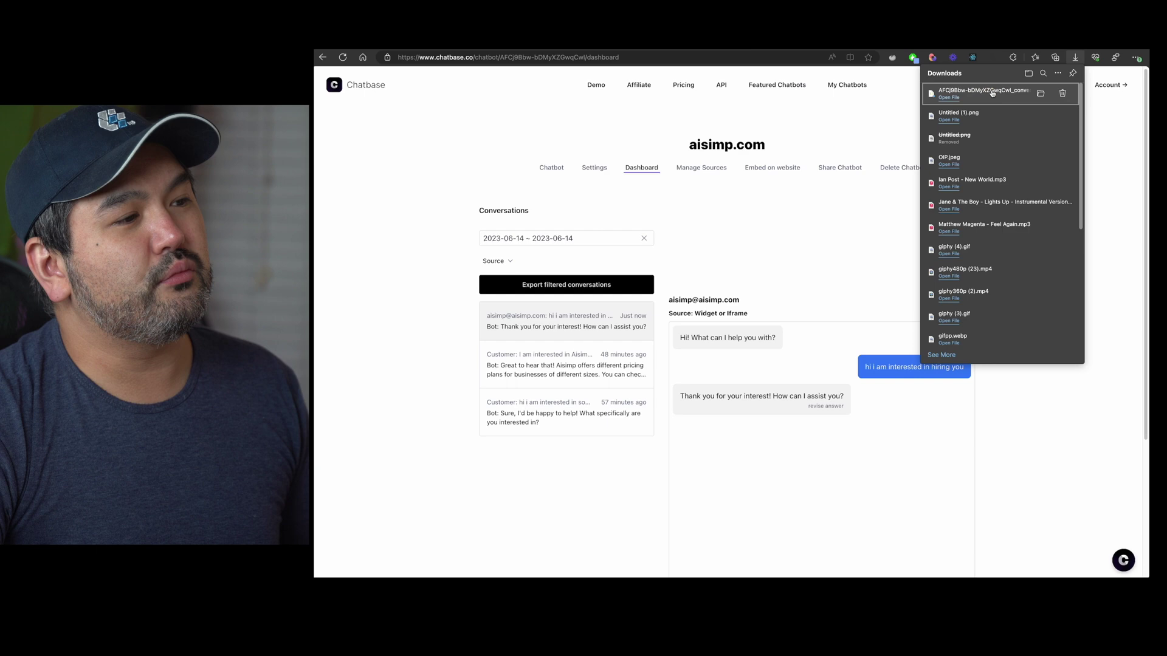
{"action": "left_click", "coordinate": [991, 92]}
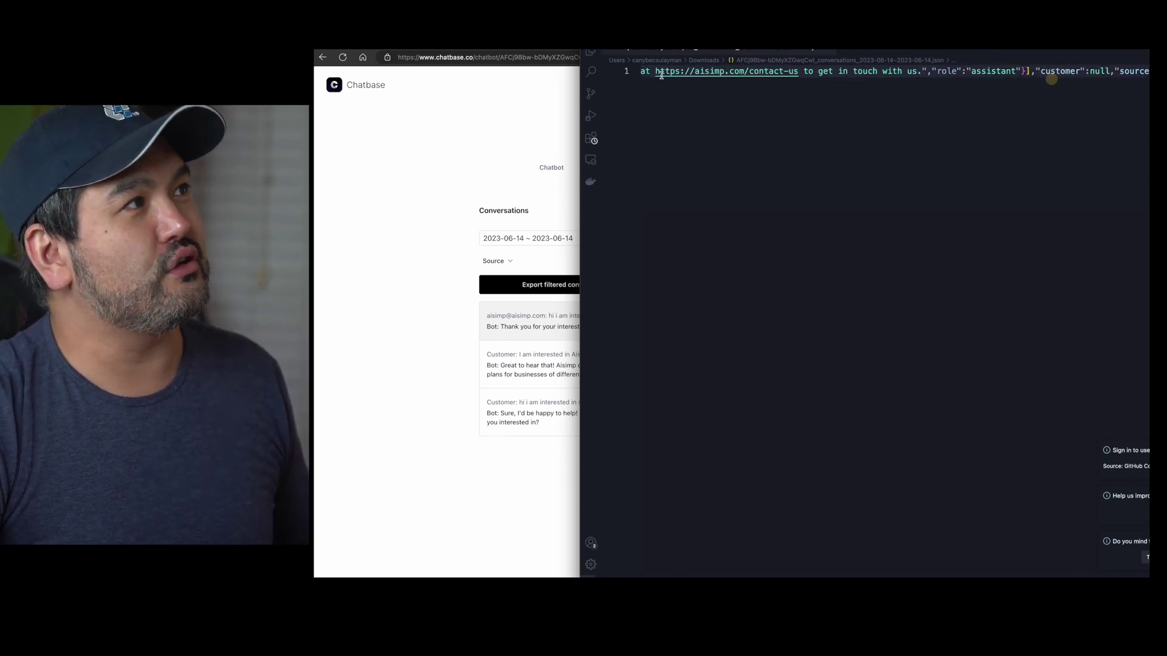
{"action": "key", "text": "Escape"}
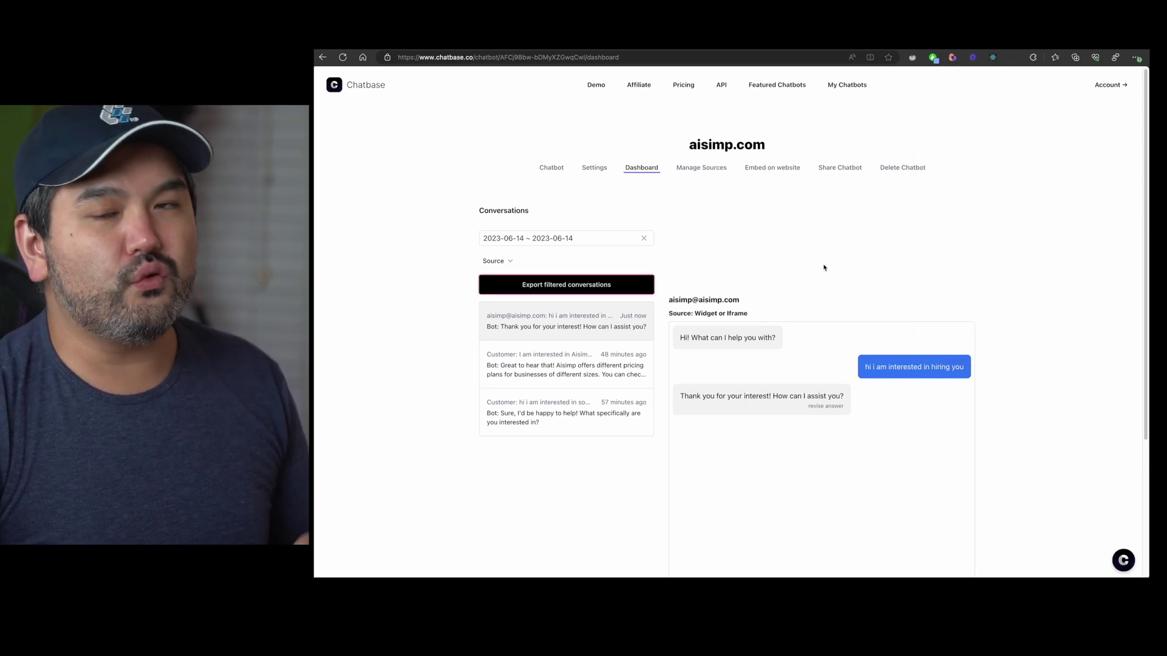
Open Chatbase's Pricing page to compare Hobby, Growth, Standard and Unlimited plans
{"action": "left_click", "coordinate": [683, 84]}
{"action": "left_click_drag", "start_coordinate": [502, 310], "coordinate": [558, 319]}
{"action": "scroll", "coordinate": [555, 404], "scroll_direction": "down", "scroll_amount": 3}
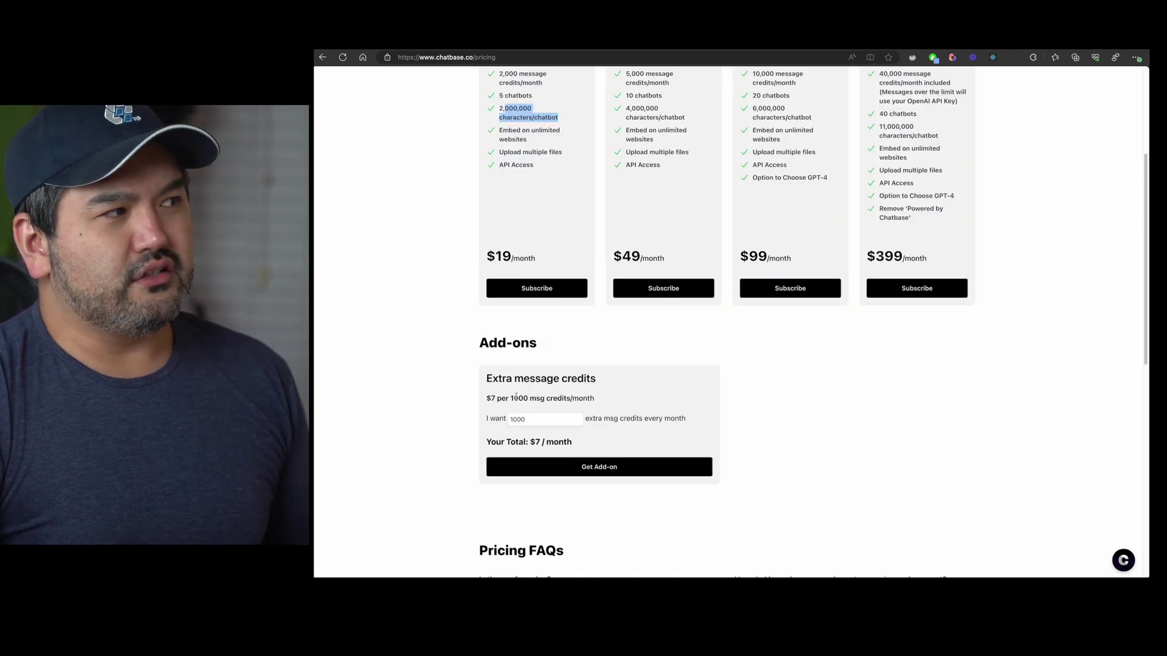
{"action": "scroll", "coordinate": [558, 407], "scroll_direction": "up", "scroll_amount": 1}
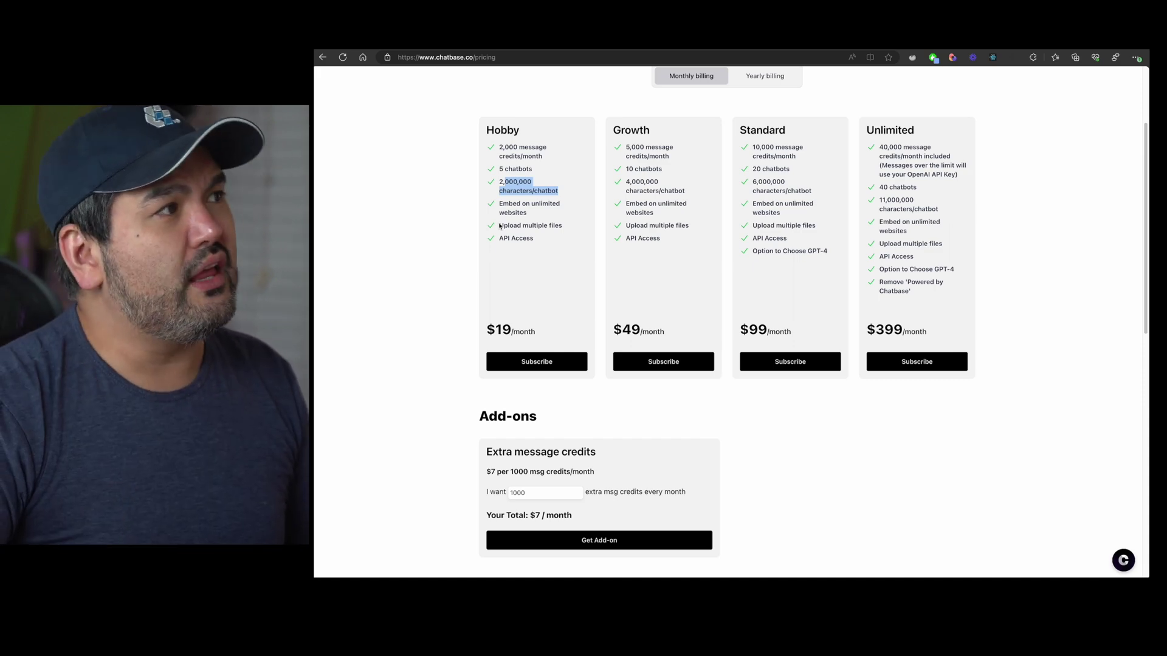
{"action": "scroll", "coordinate": [500, 226], "scroll_direction": "up", "scroll_amount": 3}
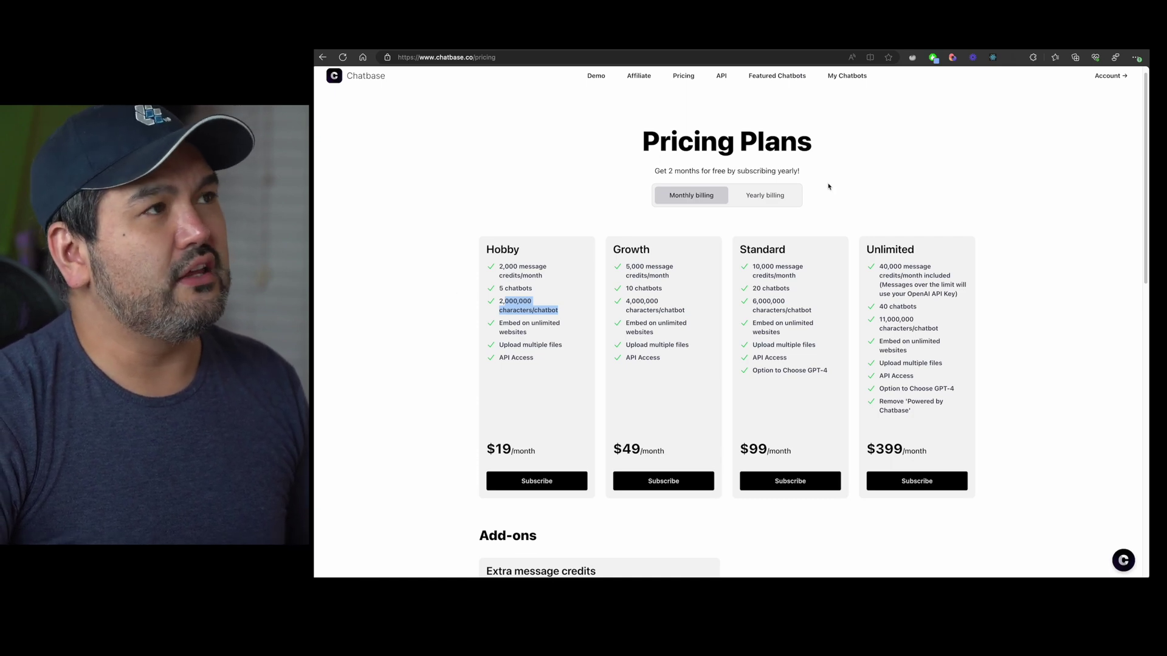
{"action": "scroll", "coordinate": [984, 356], "scroll_direction": "down", "scroll_amount": 15}
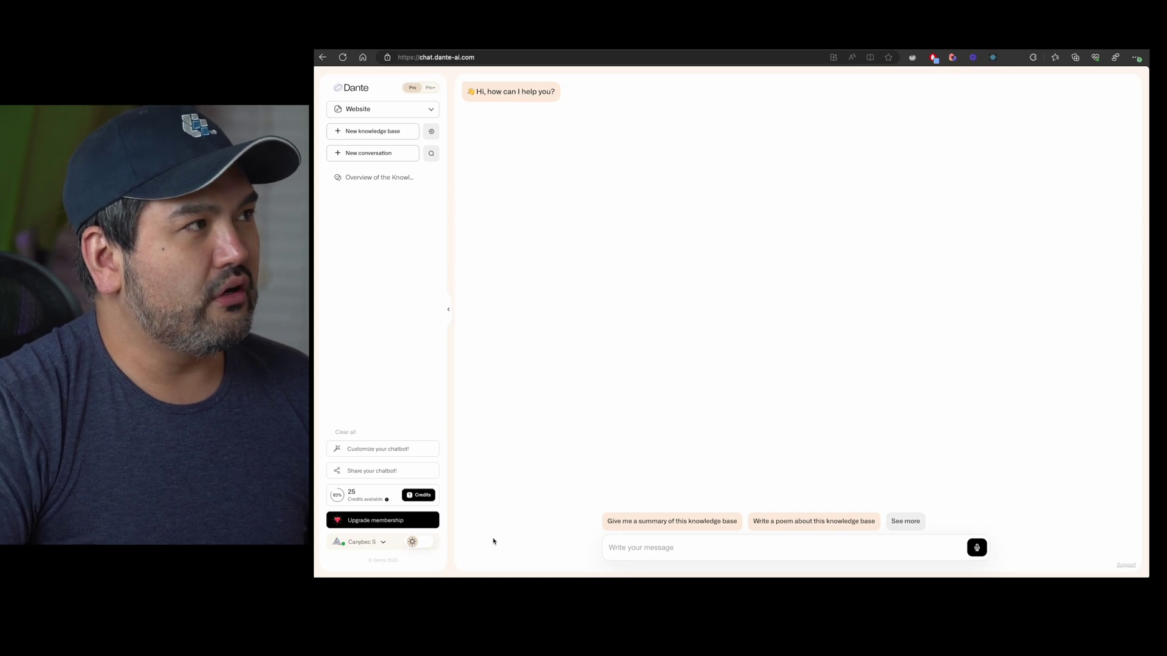
Switch Dante AI to dark theme and review its Free, Entry, Premium and Enterprise plans
{"action": "left_click", "coordinate": [426, 542]}
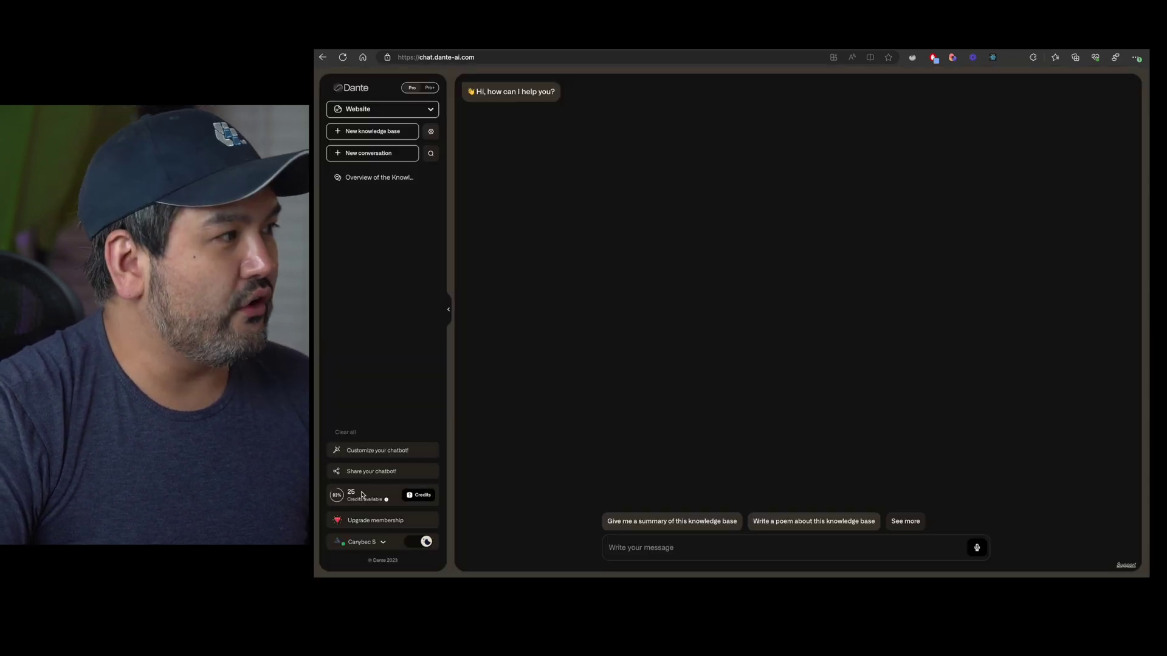
{"action": "left_click", "coordinate": [376, 520]}
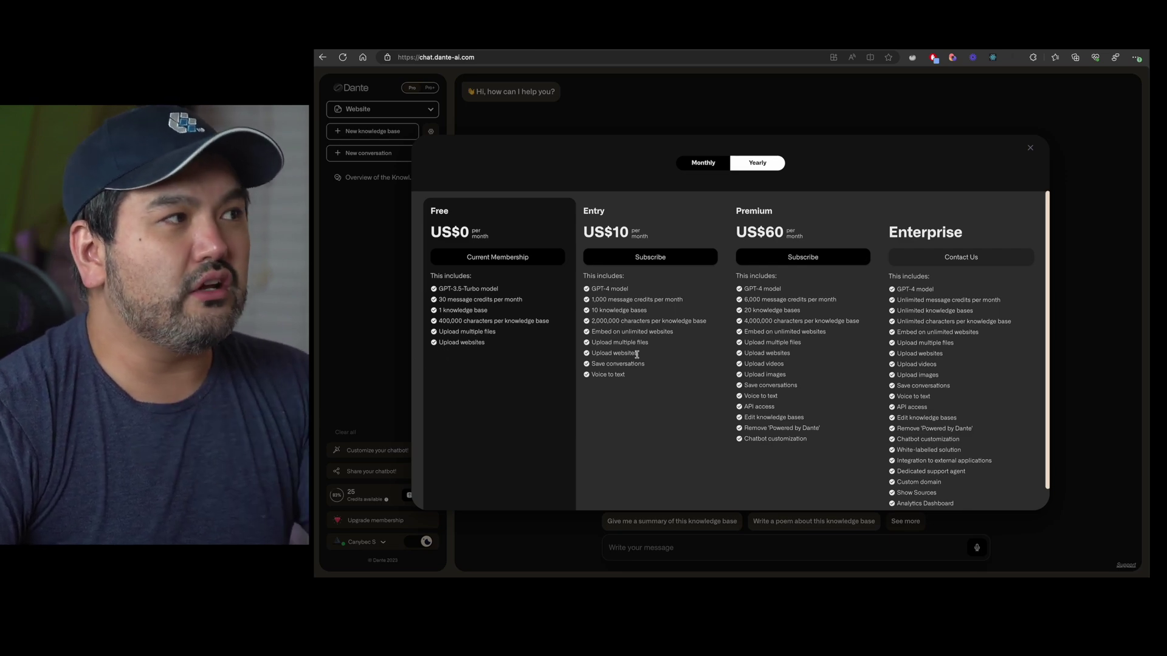
{"action": "triple_click", "coordinate": [614, 290]}
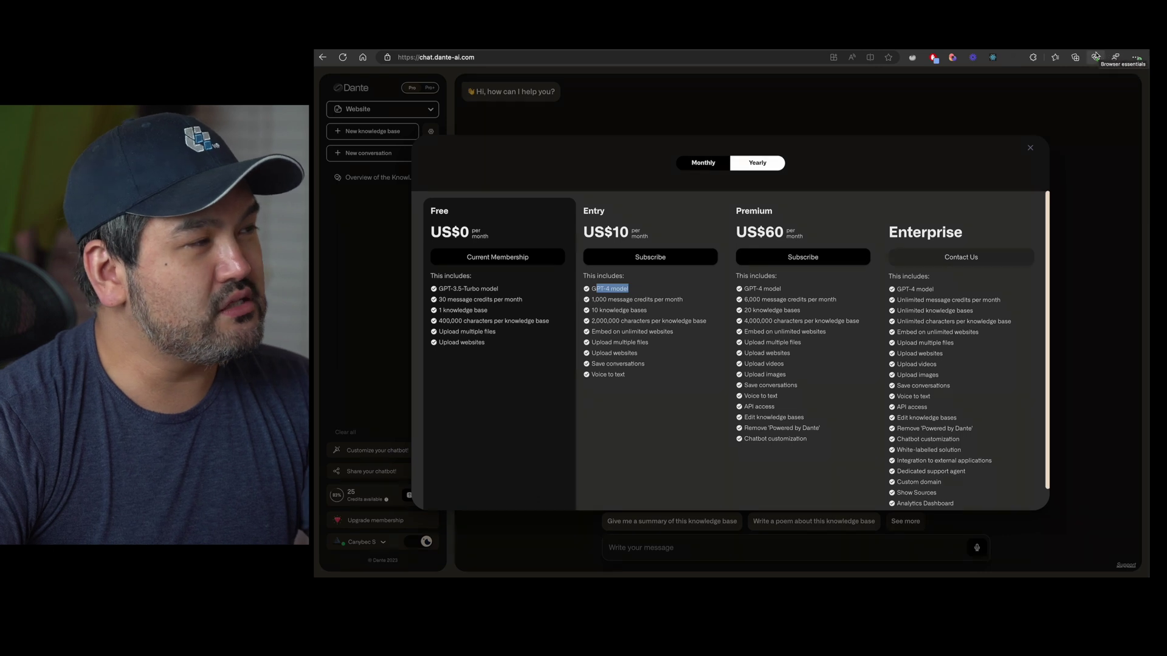
{"action": "left_click", "coordinate": [641, 257]}
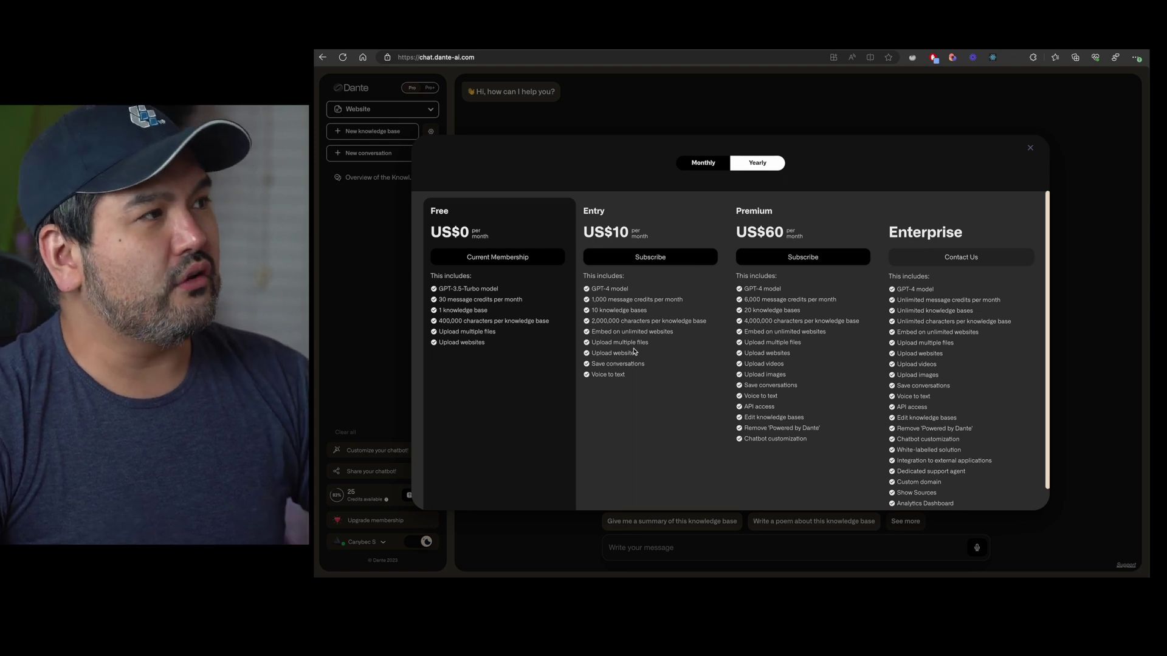
{"action": "left_click", "coordinate": [1031, 148]}
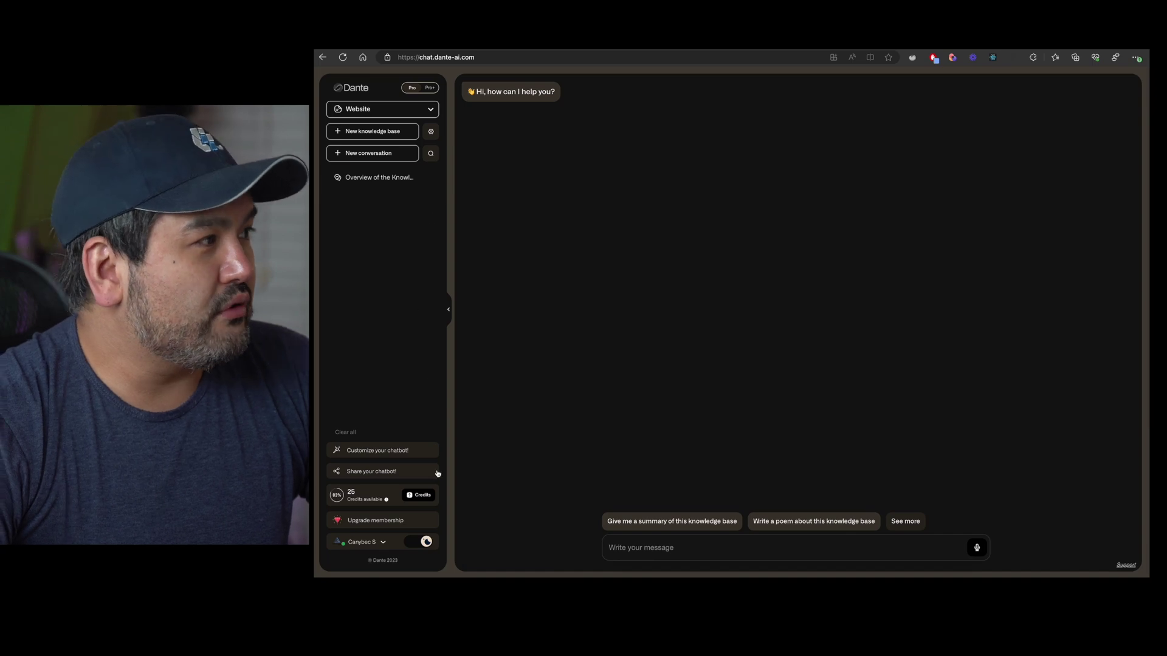
Briefly open and close Dante AI's behaviour settings and membership plans
{"action": "left_click", "coordinate": [407, 455]}
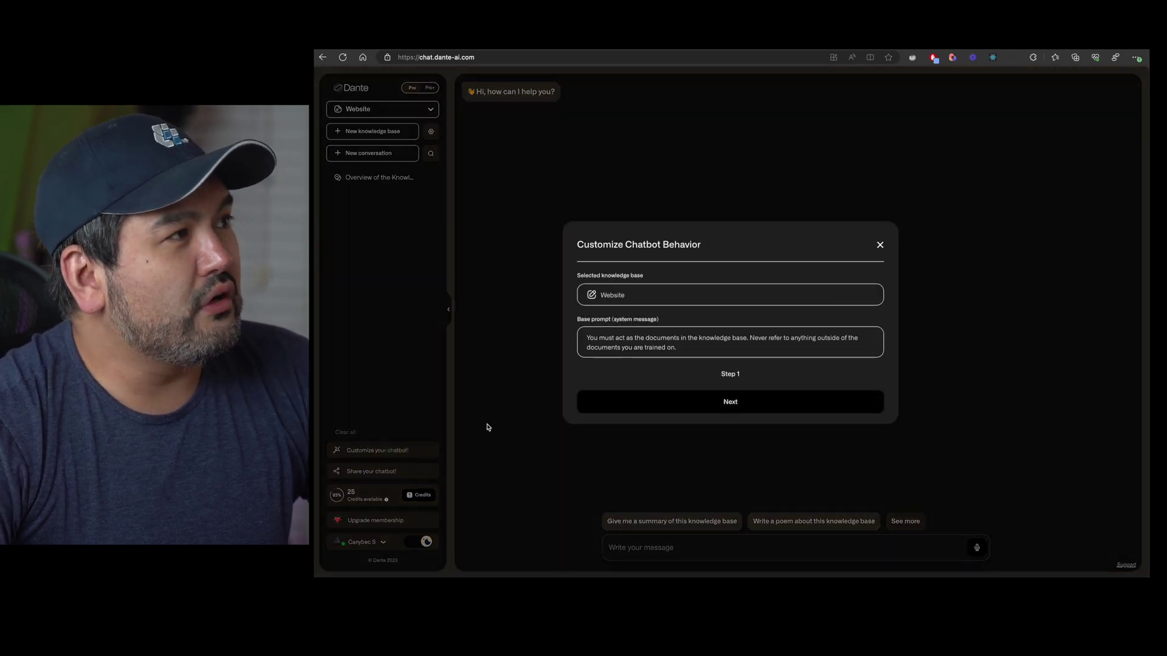
{"action": "left_click", "coordinate": [880, 247]}
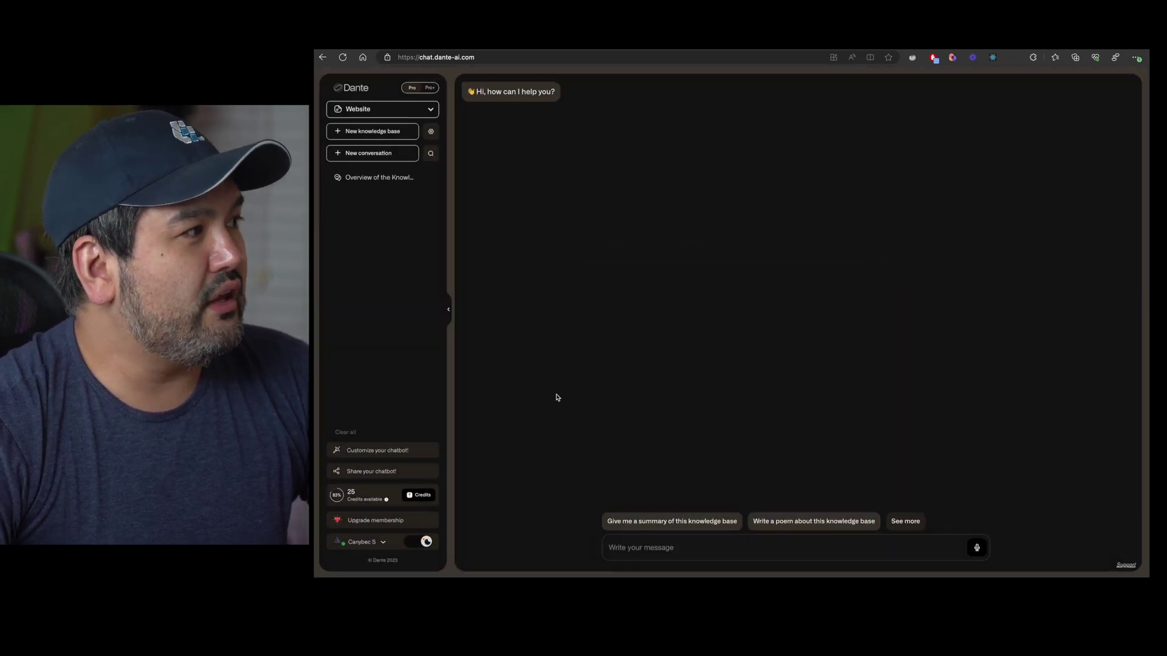
{"action": "left_click", "coordinate": [383, 523]}
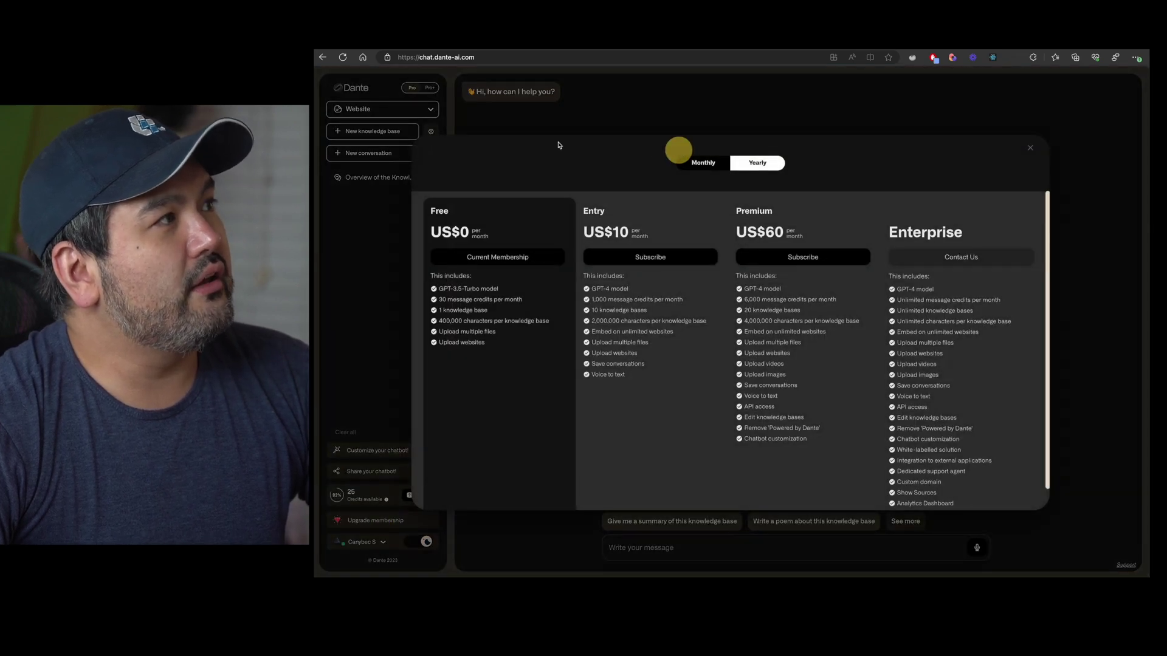
{"action": "left_click", "coordinate": [1030, 147]}
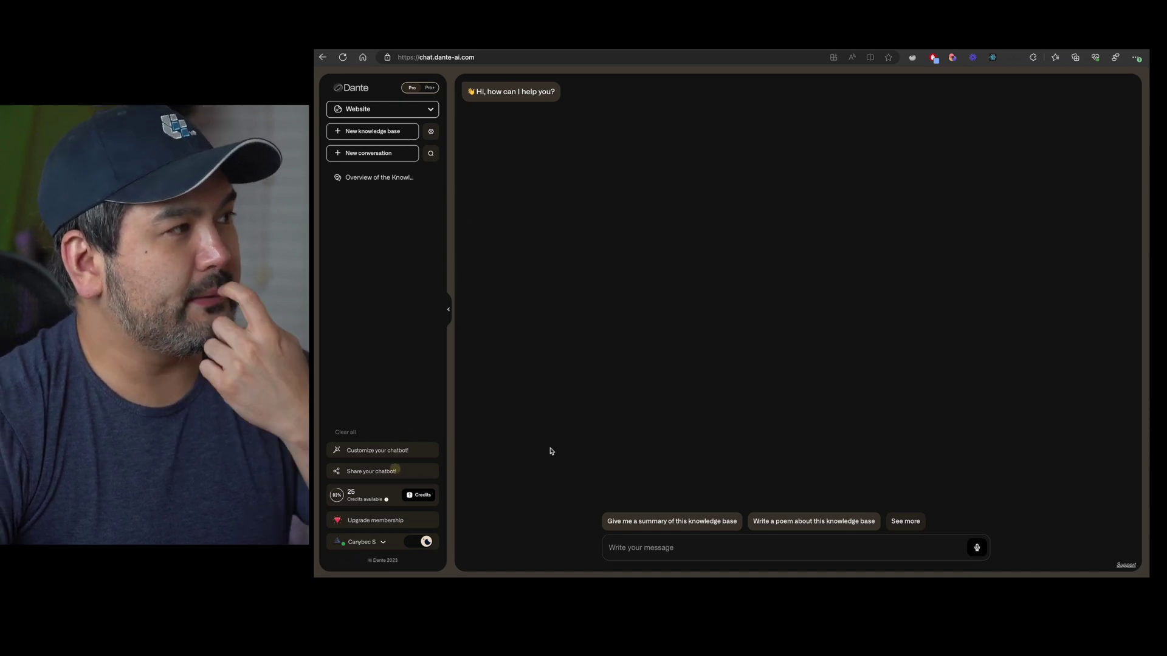
Try sharing the chatbot, show more suggested prompts, and ask about leaving an email
{"action": "left_click", "coordinate": [862, 87]}
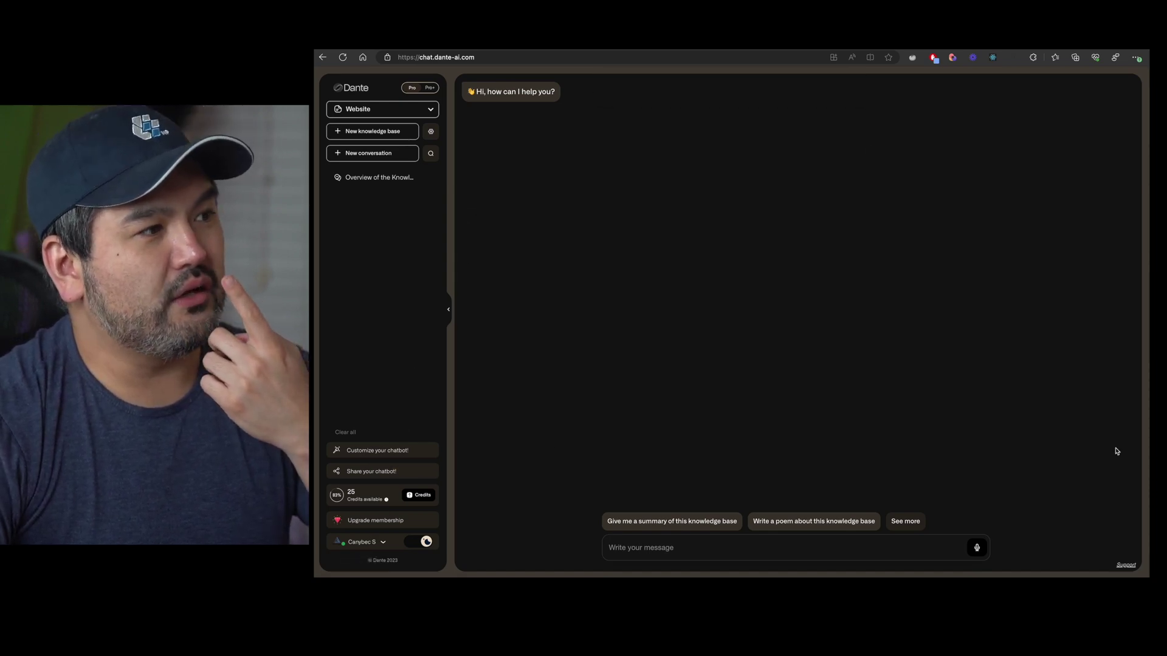
{"action": "left_click", "coordinate": [905, 522]}
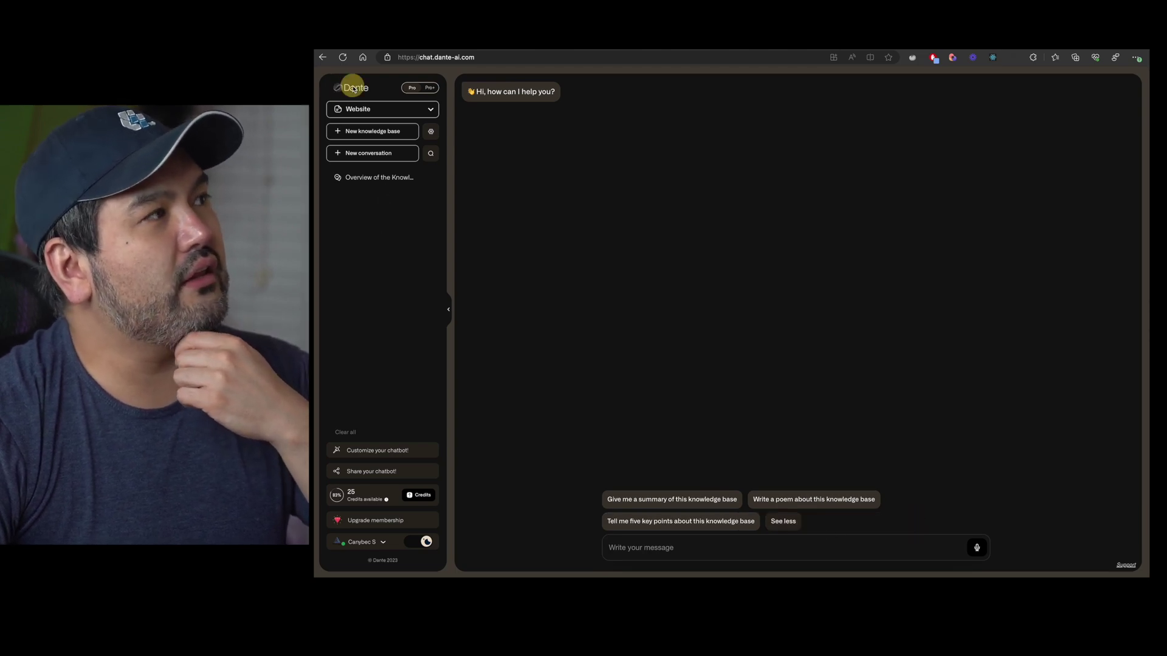
{"action": "left_click", "coordinate": [374, 472]}
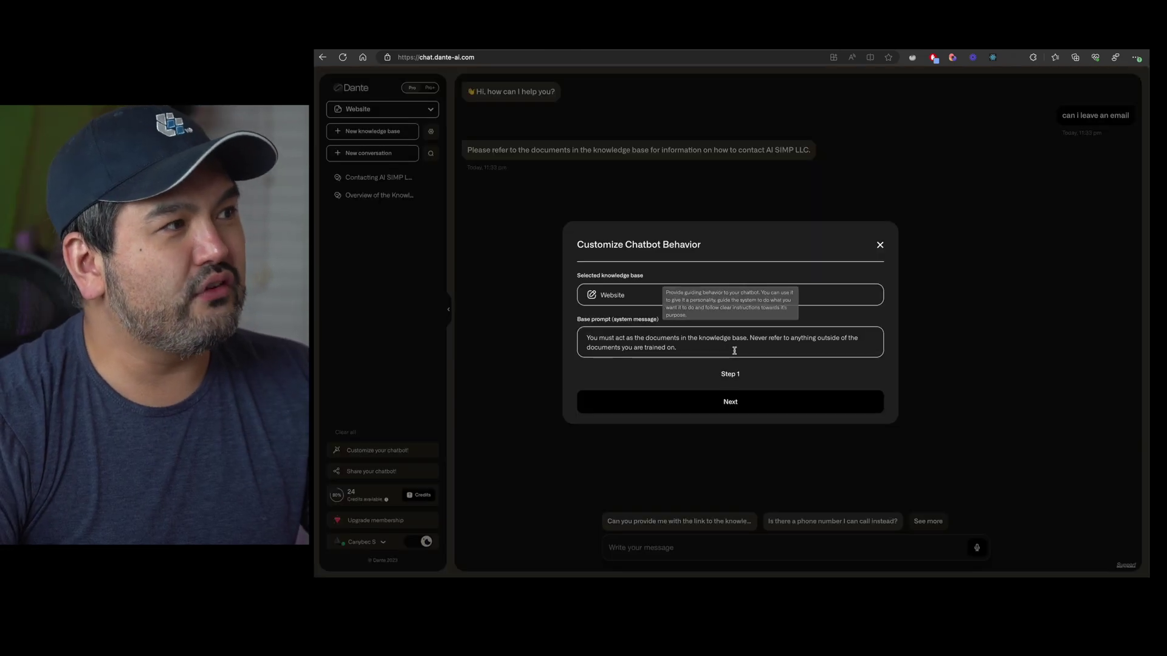
Preview the chat interface customisation step, close the settings, and reopen membership plans
{"action": "left_click", "coordinate": [728, 399]}
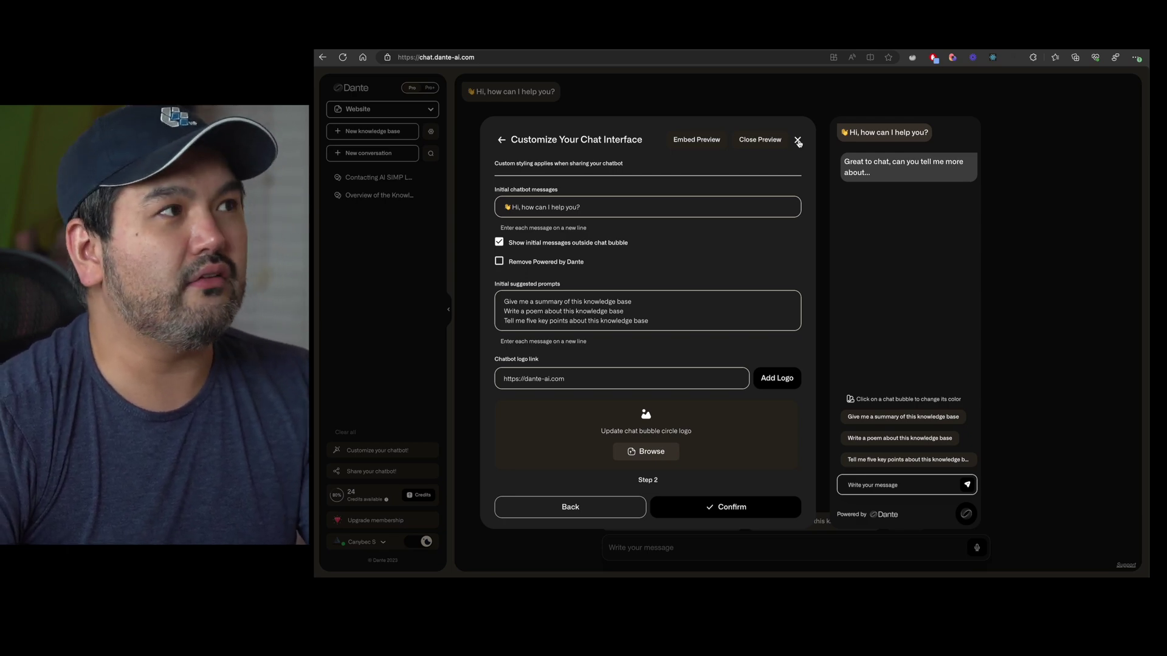
{"action": "left_click", "coordinate": [798, 142]}
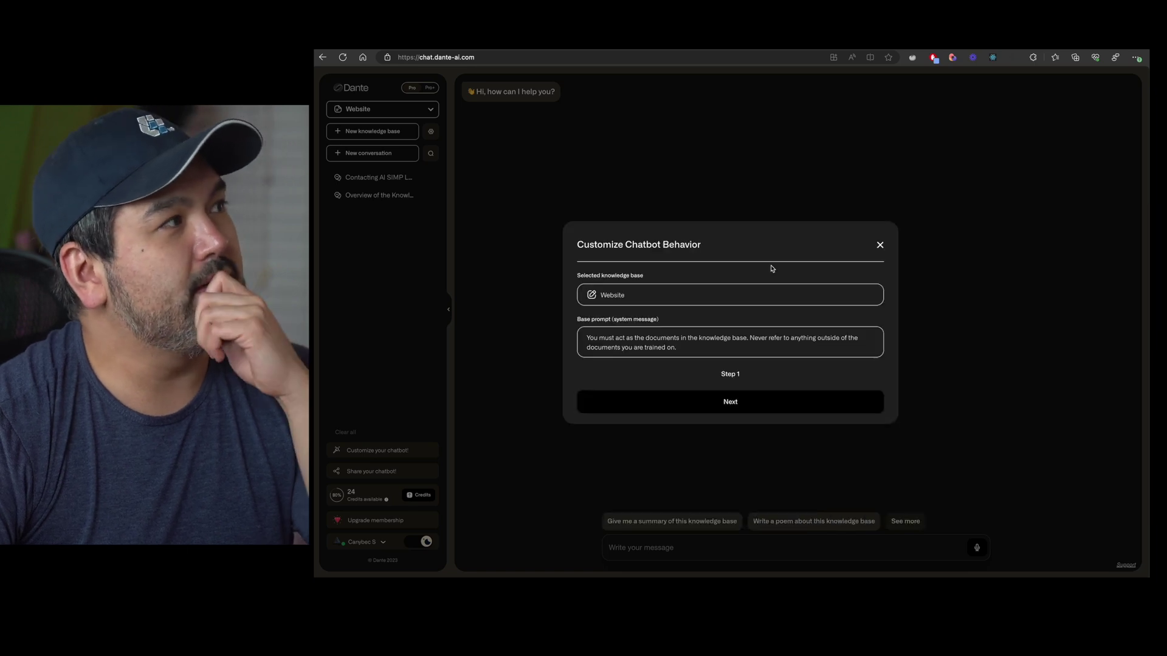
{"action": "left_click", "coordinate": [879, 245]}
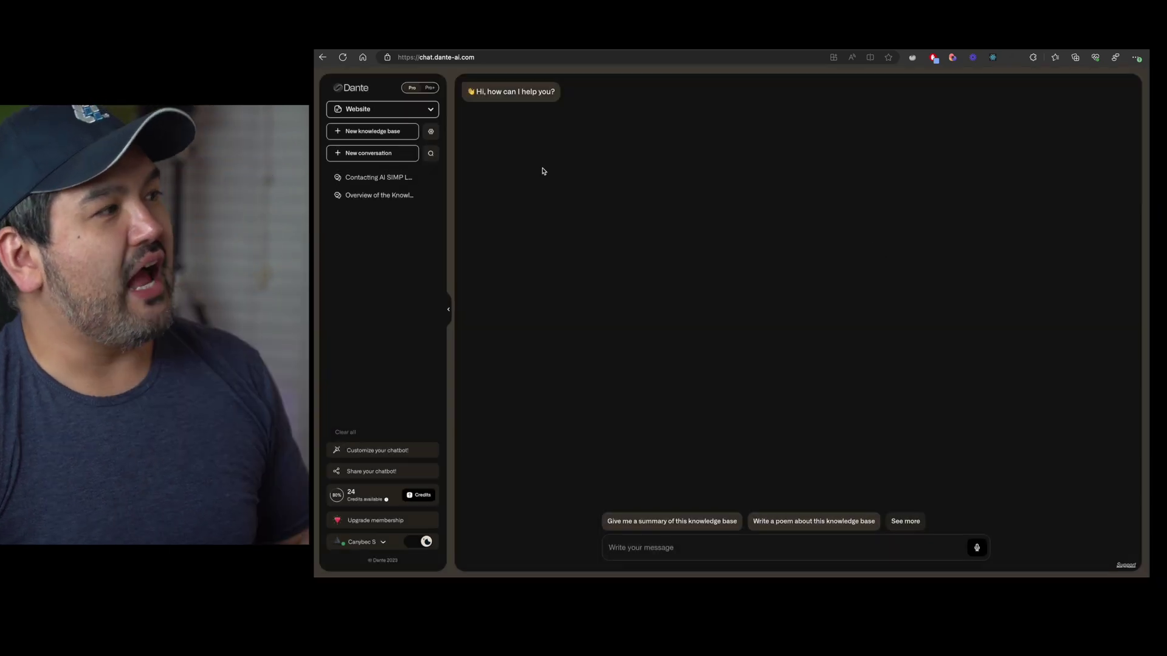
{"action": "left_click", "coordinate": [411, 497]}
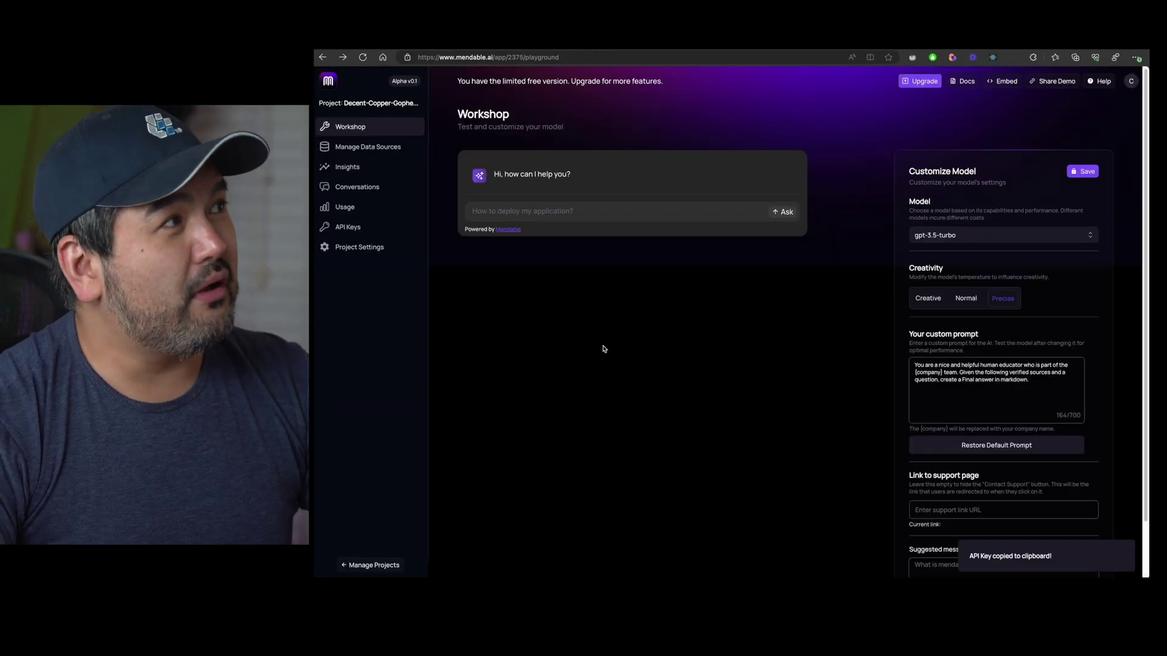
Open the Decent-Copper-Gopher project and review its data sources and add-source options
{"action": "left_click", "coordinate": [329, 80]}
{"action": "left_click", "coordinate": [559, 221]}
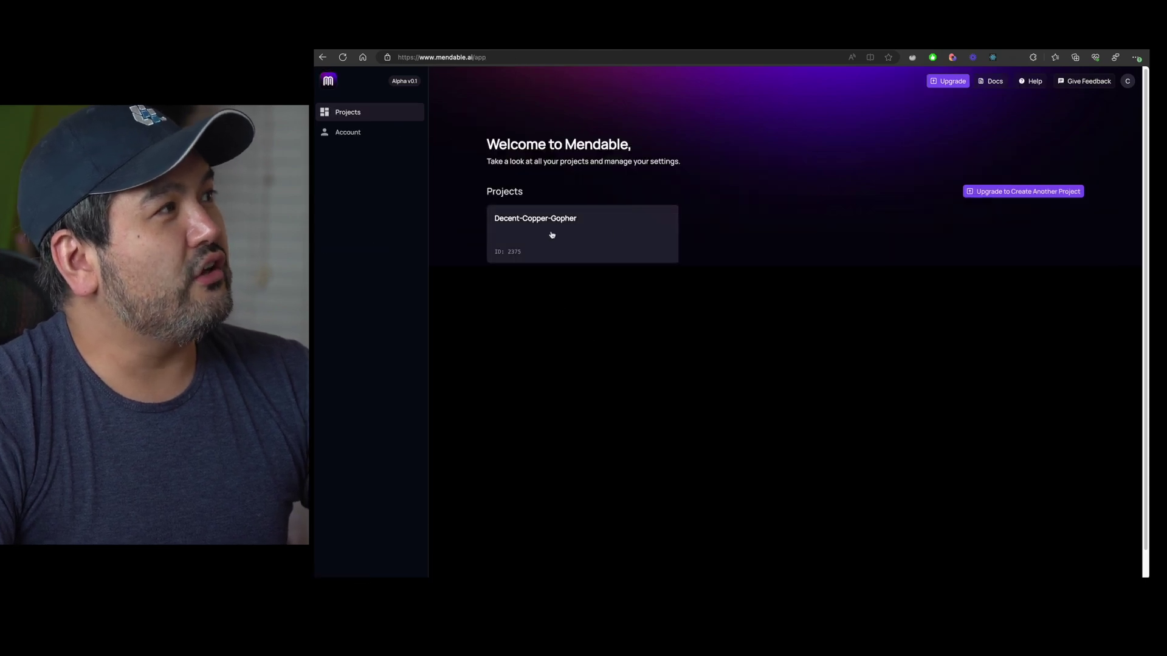
{"action": "left_click", "coordinate": [551, 235]}
{"action": "left_click", "coordinate": [374, 147]}
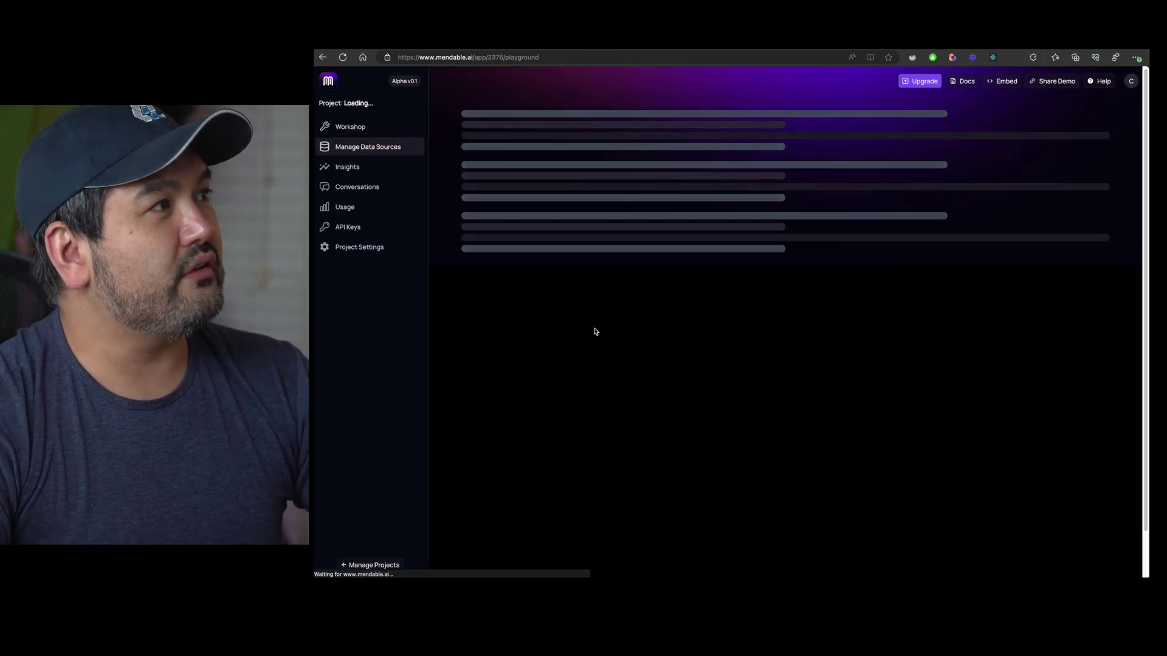
{"action": "left_click", "coordinate": [998, 115]}
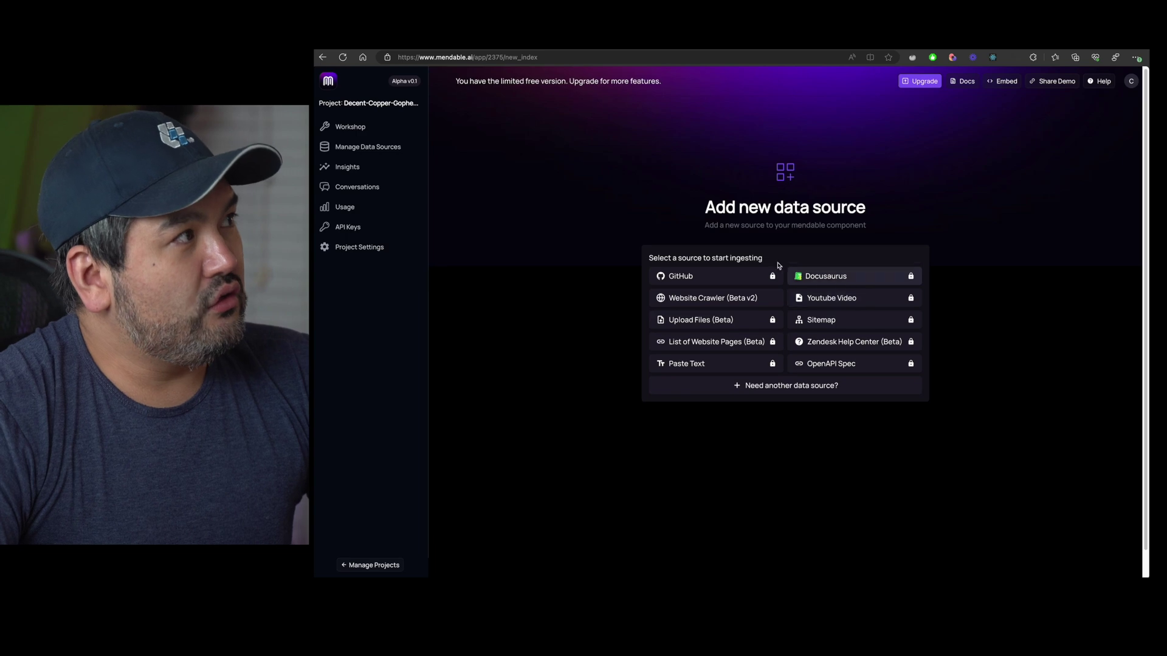
Tour Insights, Conversations, cumulative and daily Usage, and Project Settings, ending in Workshop
{"action": "left_click", "coordinate": [361, 172]}
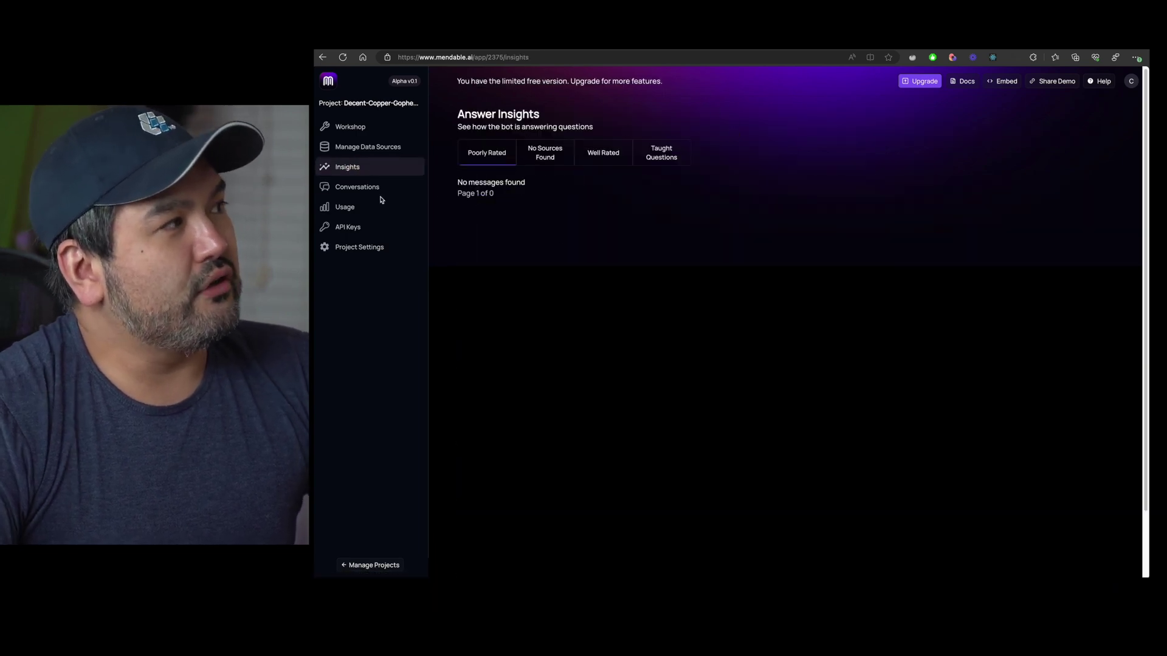
{"action": "left_click", "coordinate": [376, 188]}
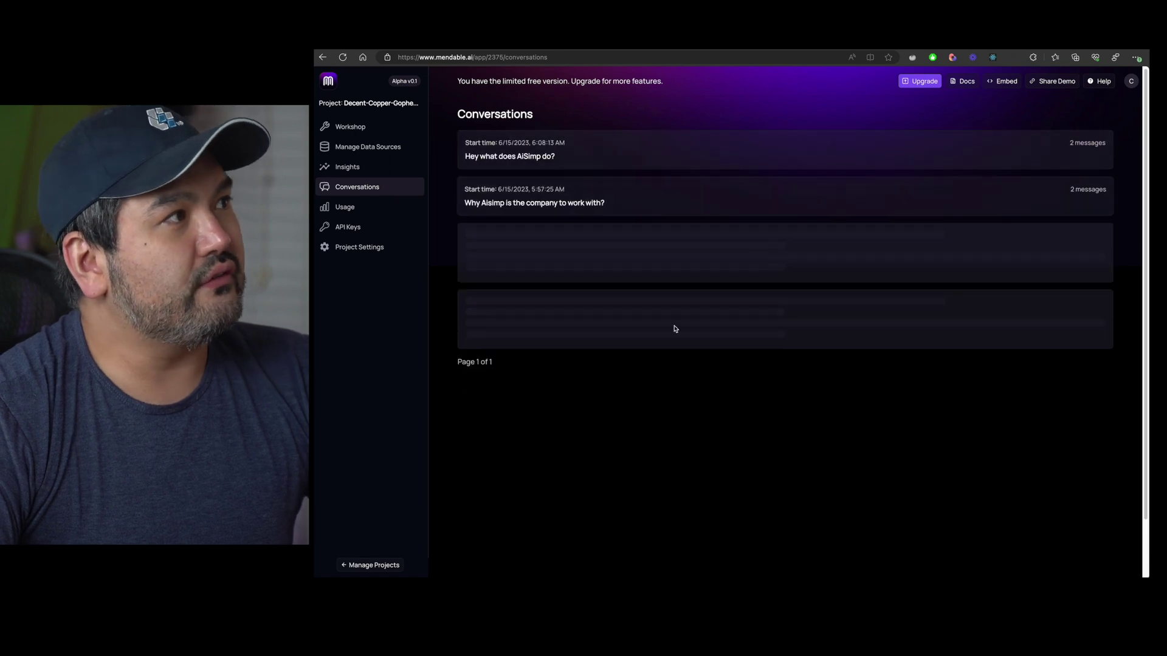
{"action": "left_click", "coordinate": [357, 209]}
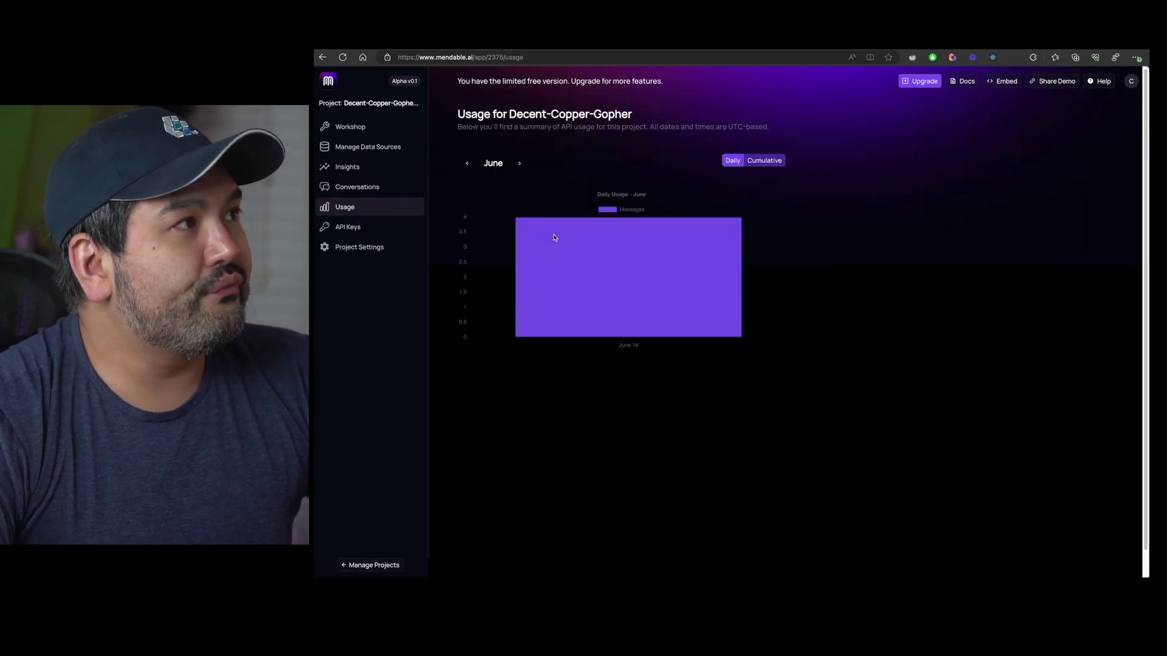
{"action": "left_click", "coordinate": [747, 160]}
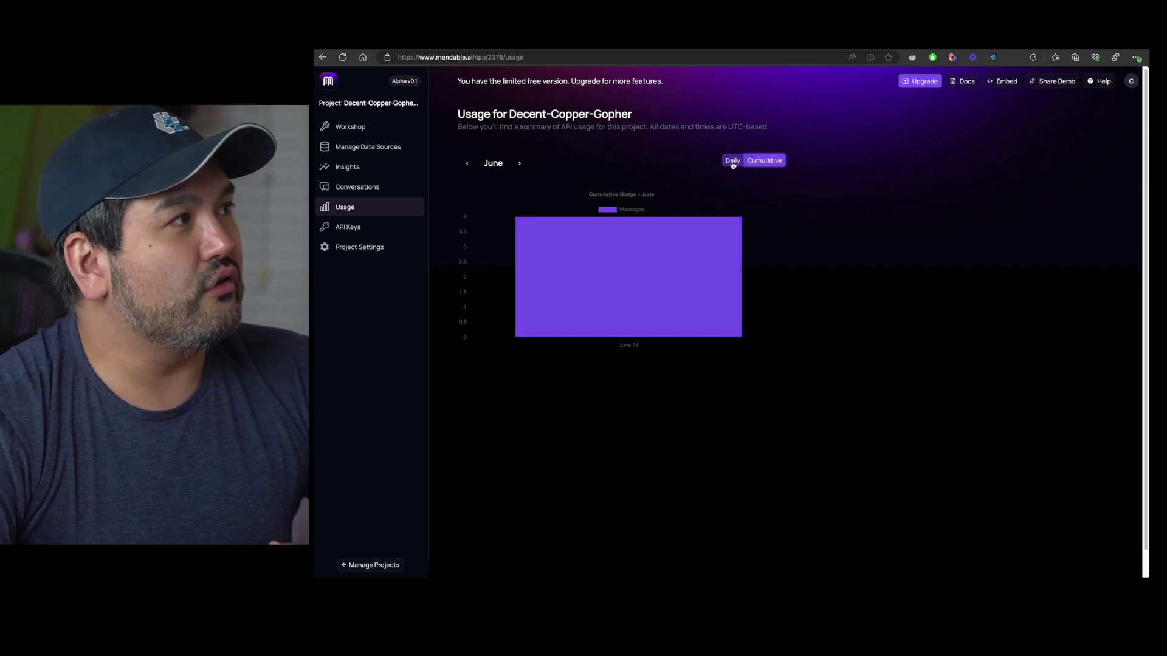
{"action": "left_click", "coordinate": [732, 161]}
{"action": "left_click", "coordinate": [365, 248]}
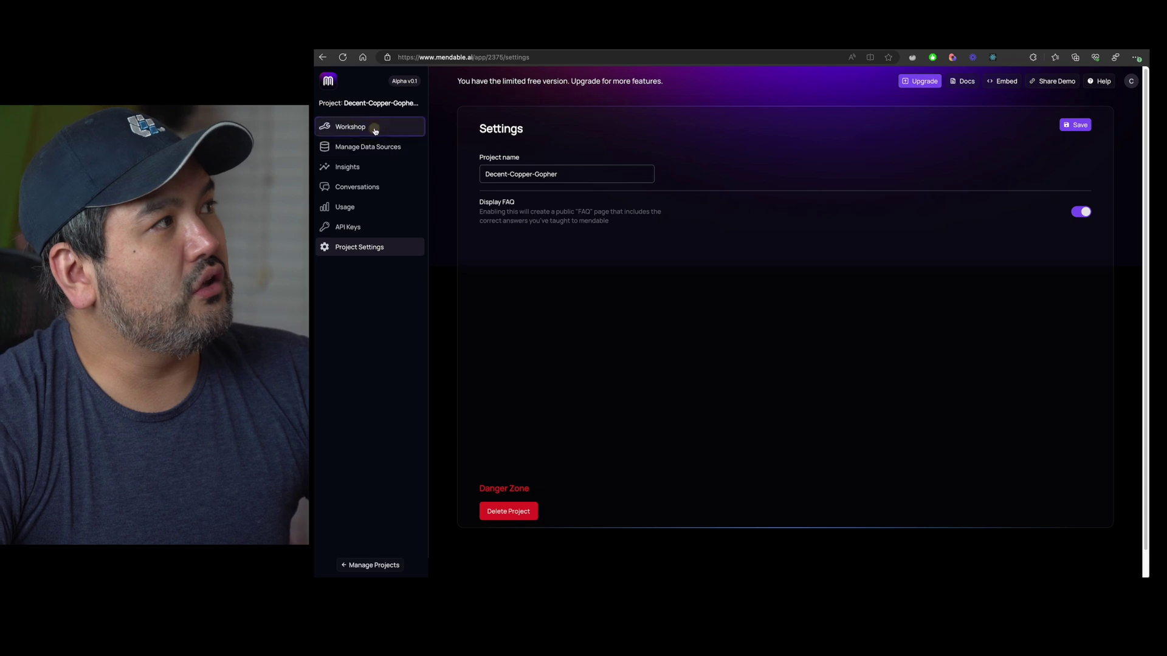
{"action": "left_click", "coordinate": [369, 127]}
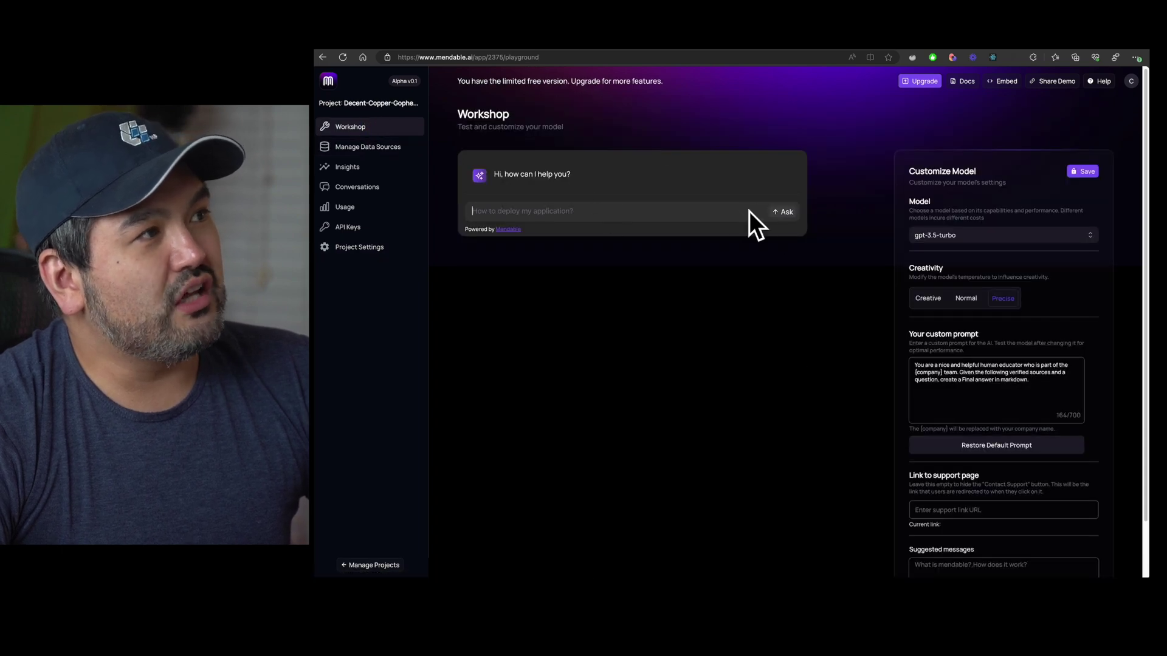
Ask the Mendable Workshop chatbot a question about AIsimp and send it
{"action": "left_click", "coordinate": [705, 215]}
{"action": "type", "text": "tek"}
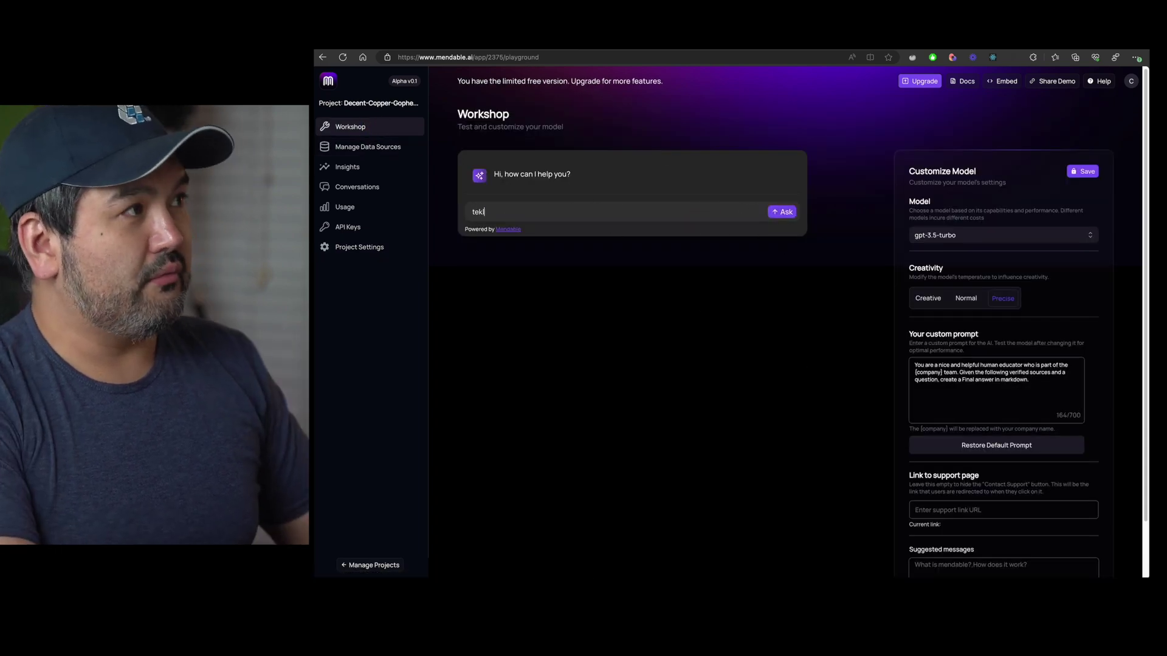
{"action": "type", "text": "simp"}
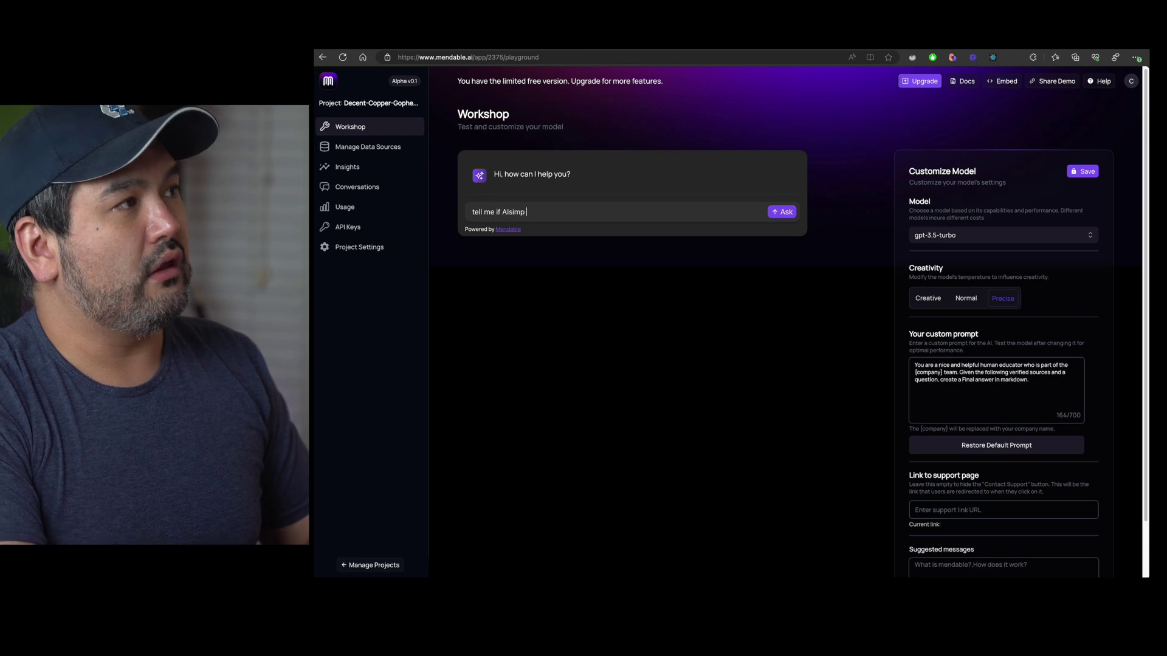
{"action": "type", "text": " can help me"}
{"action": "key", "text": "BackSpace"}
{"action": "type", "text": "y business with LLM"}
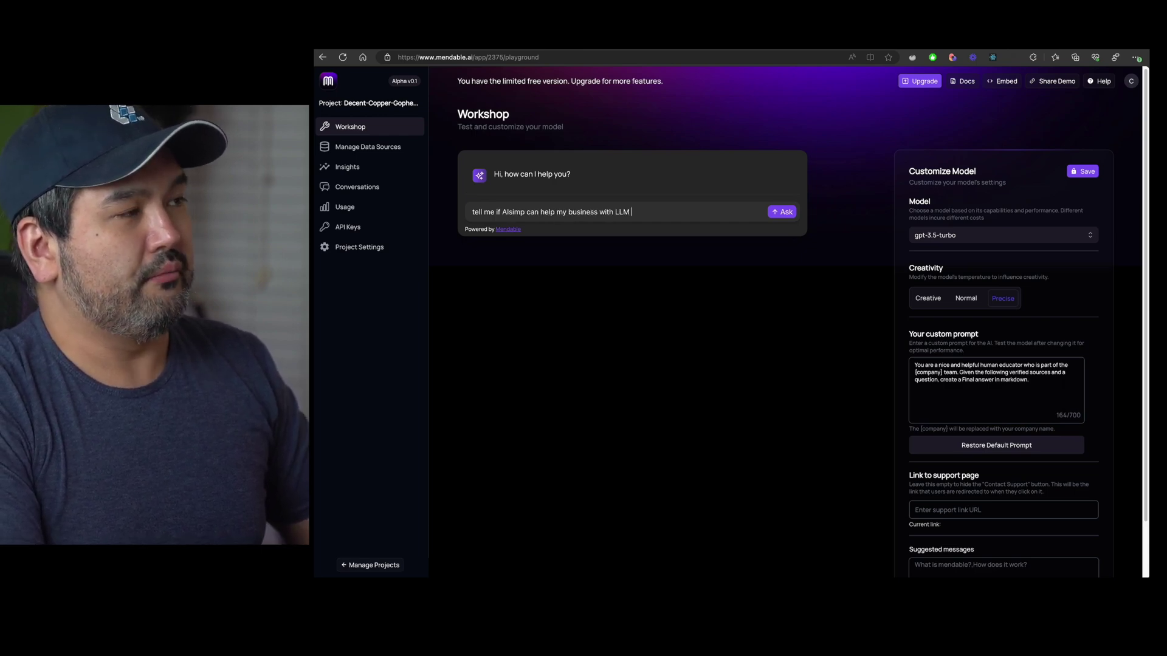
{"action": "type", "text": "o"}
{"action": "type", "text": "ation?"}
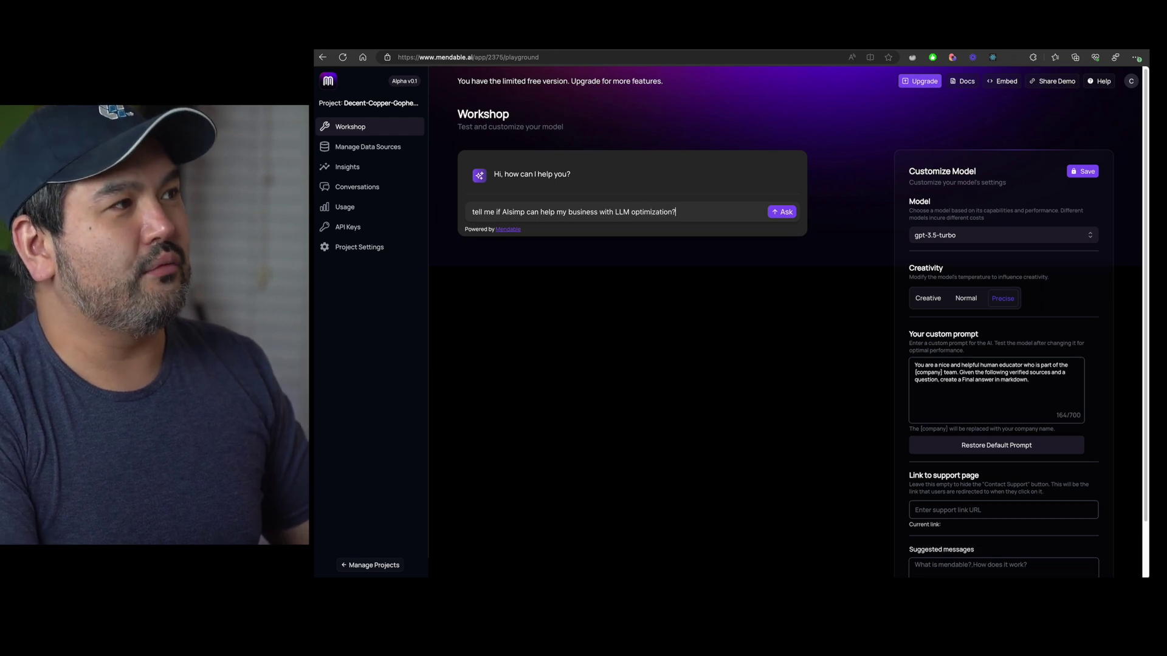
{"action": "key", "text": "Return"}
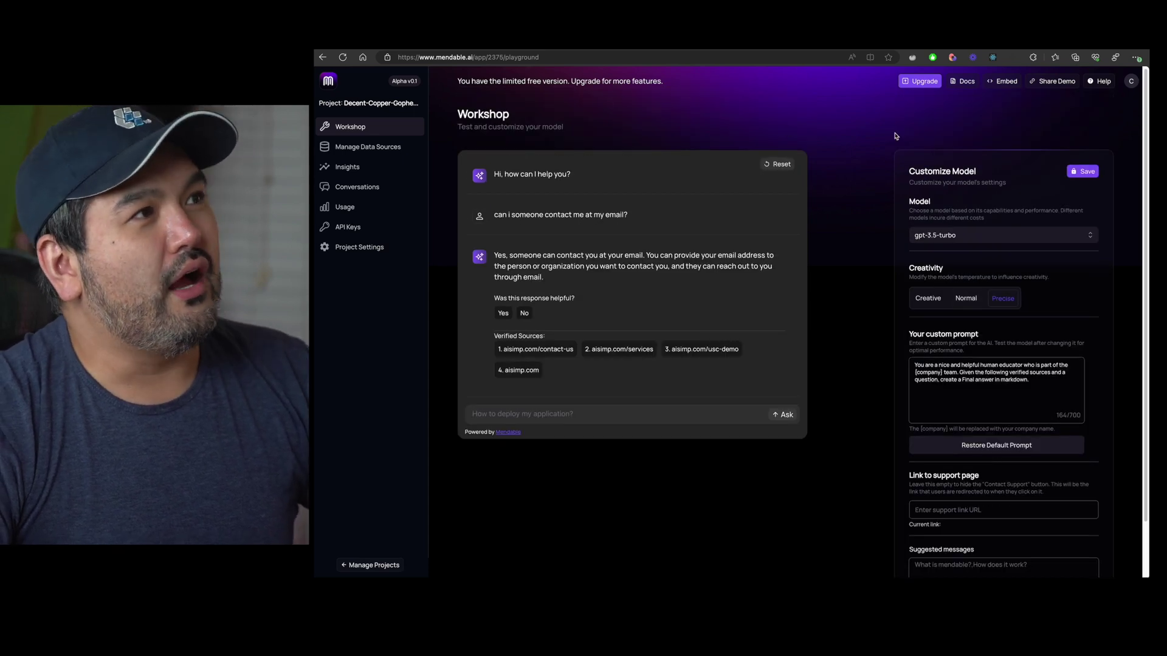
Browse the project's data sources, usage statistics and settings pages
{"action": "left_click", "coordinate": [367, 146]}
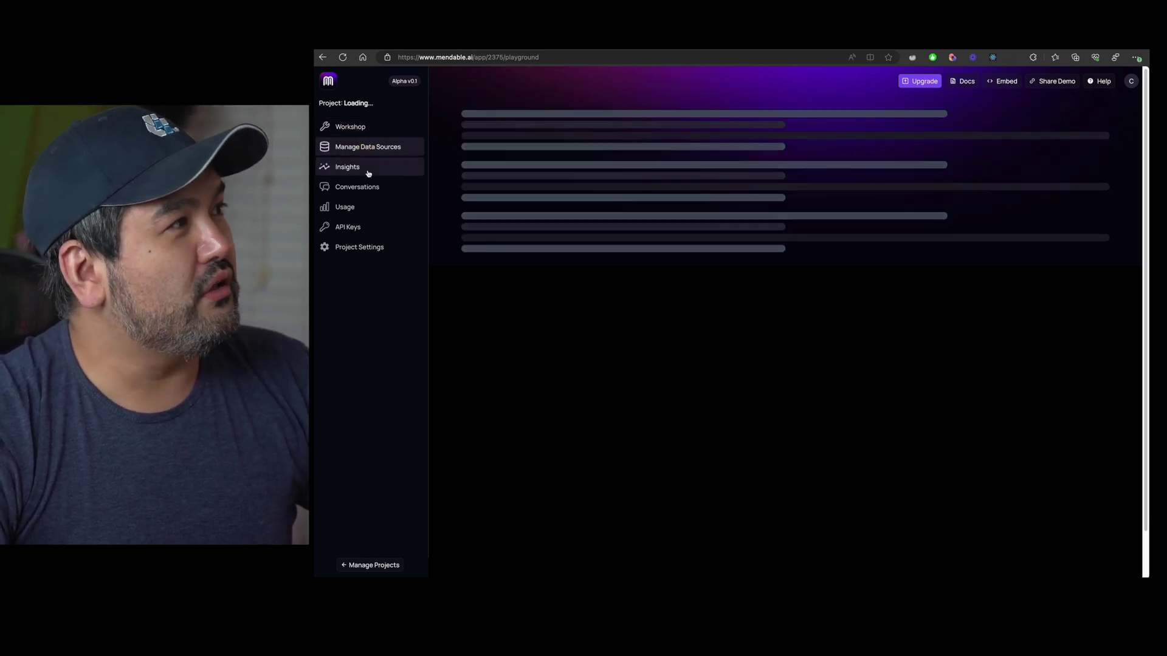
{"action": "left_click", "coordinate": [374, 207]}
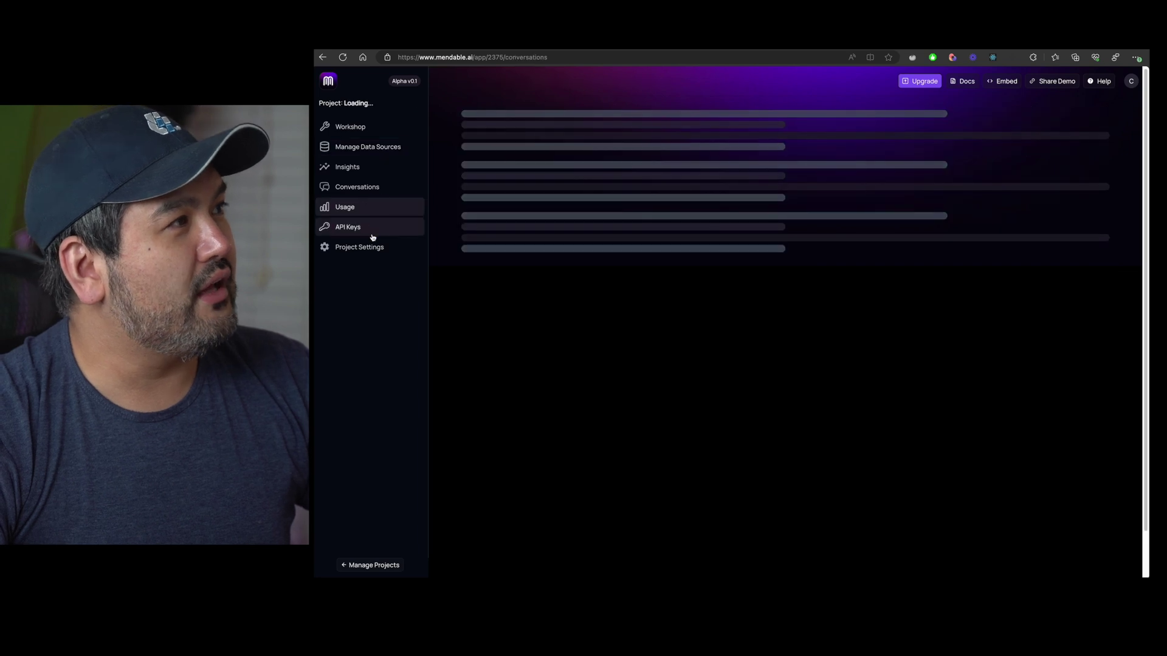
{"action": "left_click", "coordinate": [371, 230]}
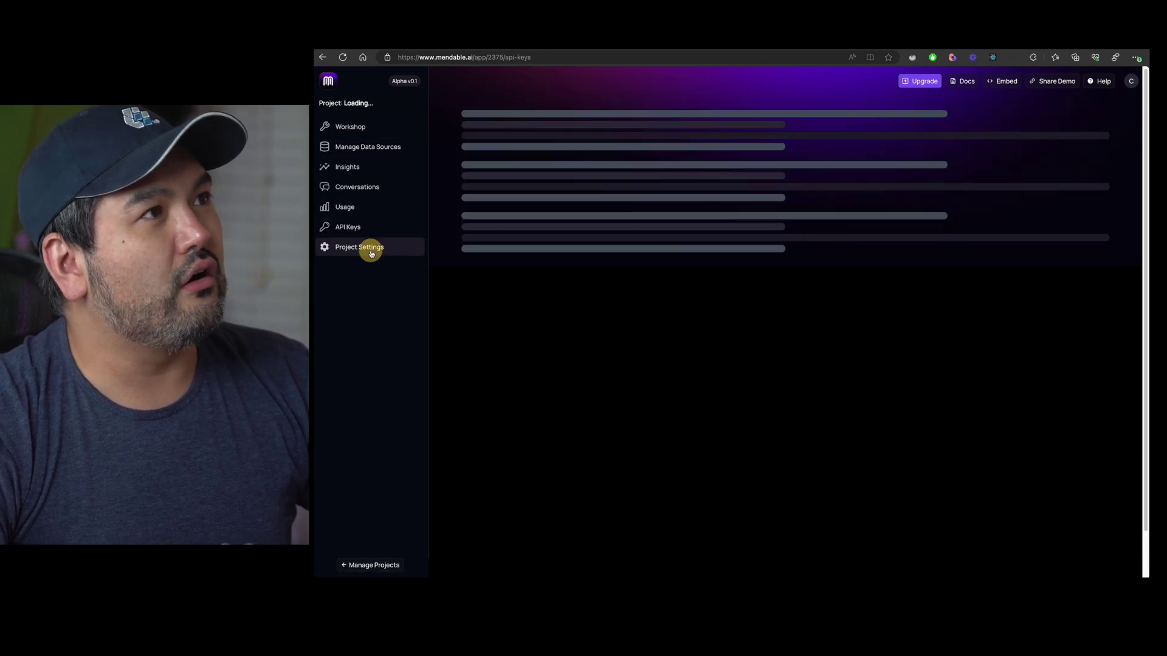
Open the Decent-Copper-Gopher project and set the Pro estimate to 500 messages ($49/month)
{"action": "left_click", "coordinate": [329, 82]}
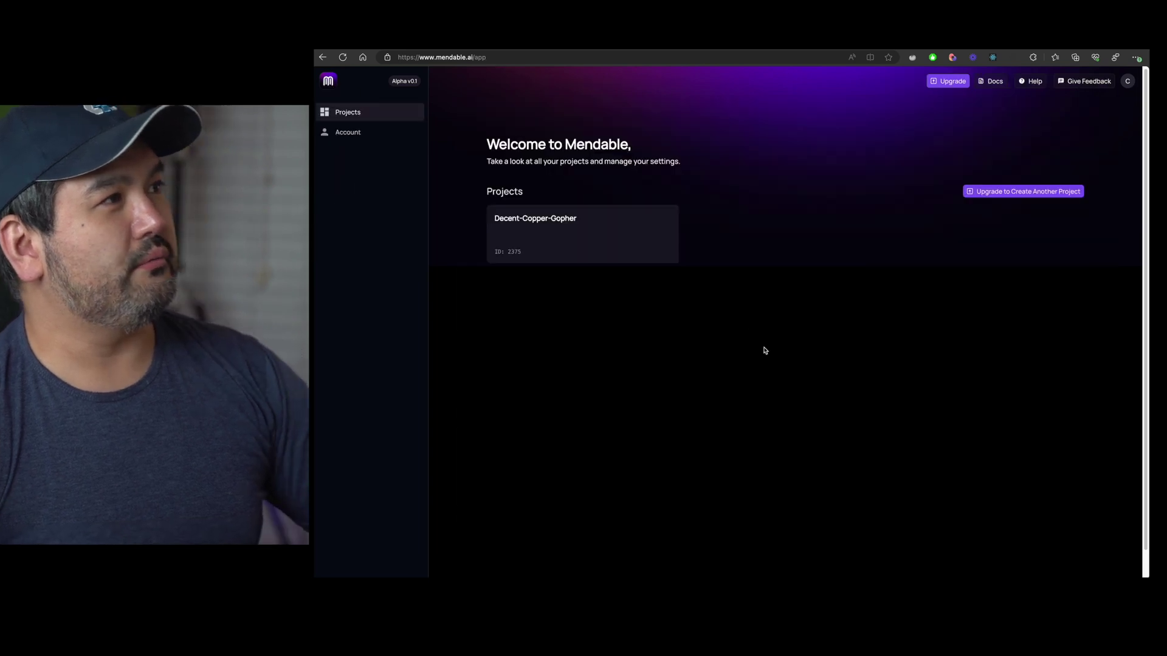
{"action": "left_click", "coordinate": [535, 237]}
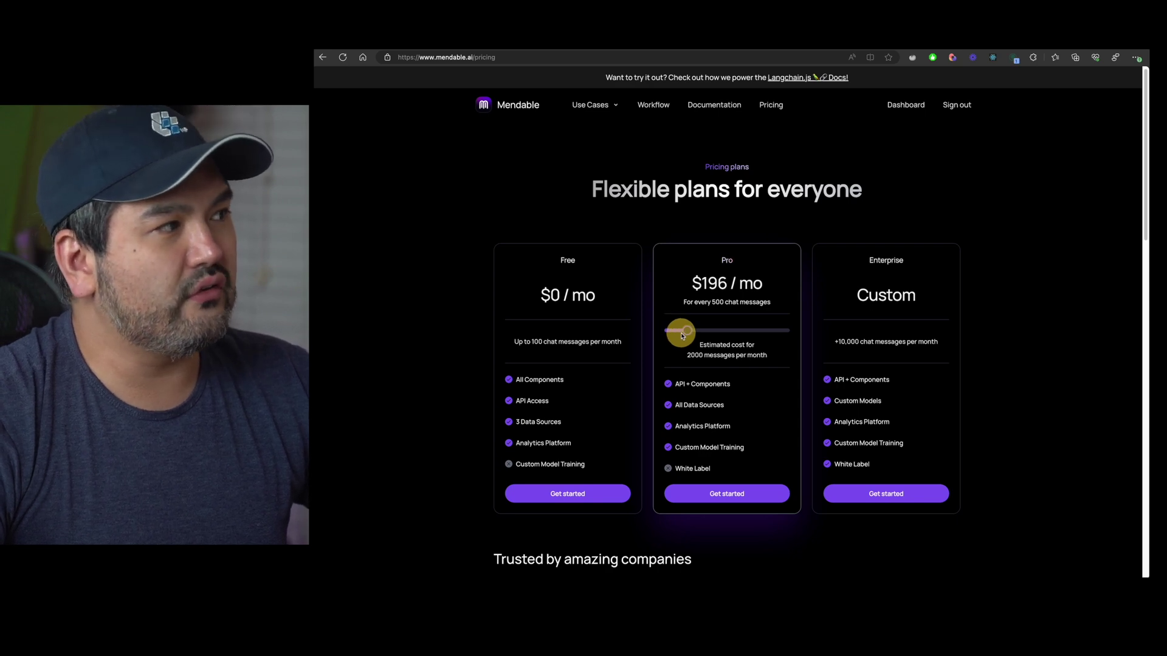
{"action": "left_click_drag", "start_coordinate": [682, 335], "coordinate": [569, 334]}
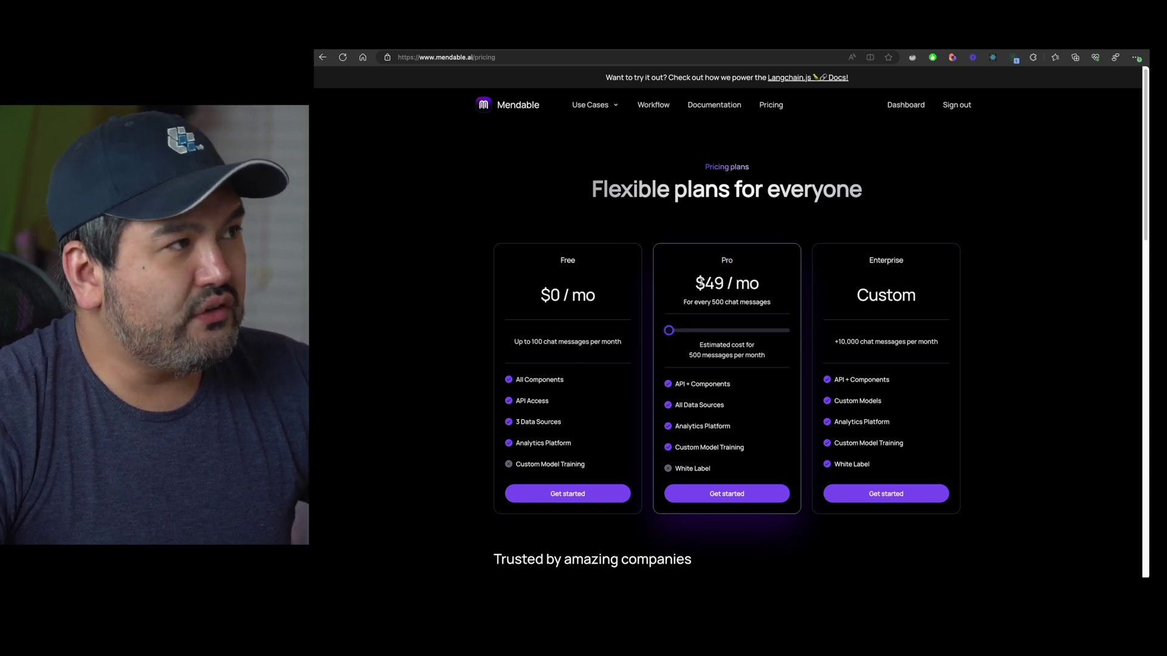
{"action": "left_click_drag", "start_coordinate": [711, 302], "coordinate": [766, 304]}
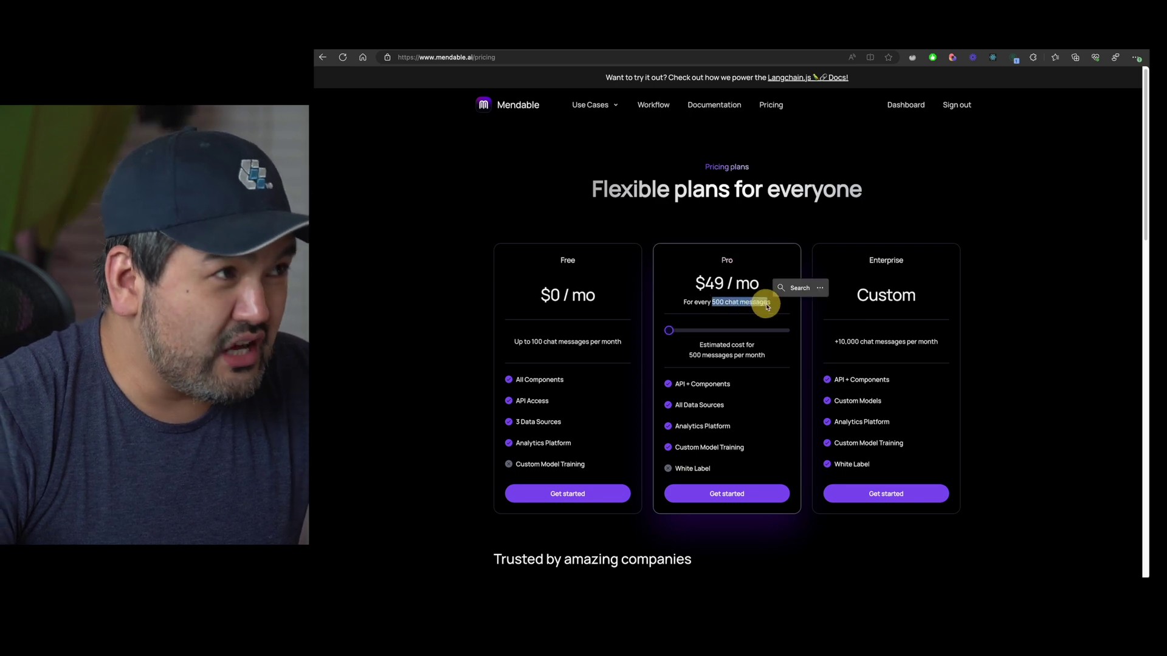
{"action": "scroll", "coordinate": [699, 338], "scroll_direction": "down", "scroll_amount": 2}
{"action": "scroll", "coordinate": [698, 339], "scroll_direction": "up", "scroll_amount": 2}
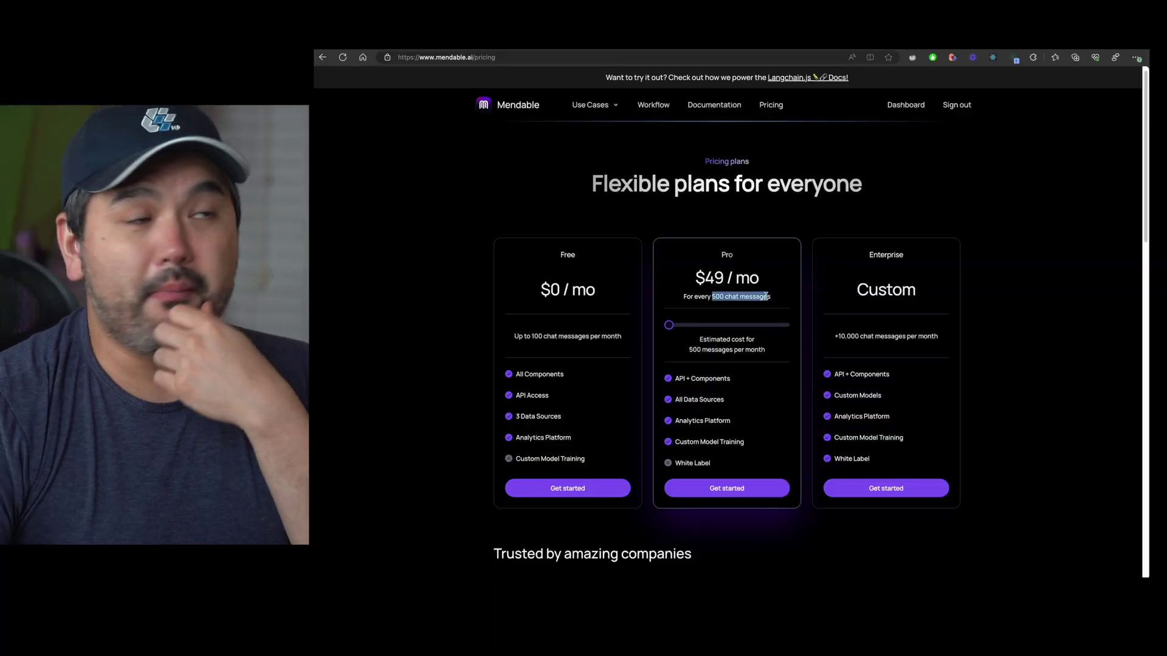
Open and dismiss the Use Cases menu a few times
{"action": "left_click", "coordinate": [616, 108]}
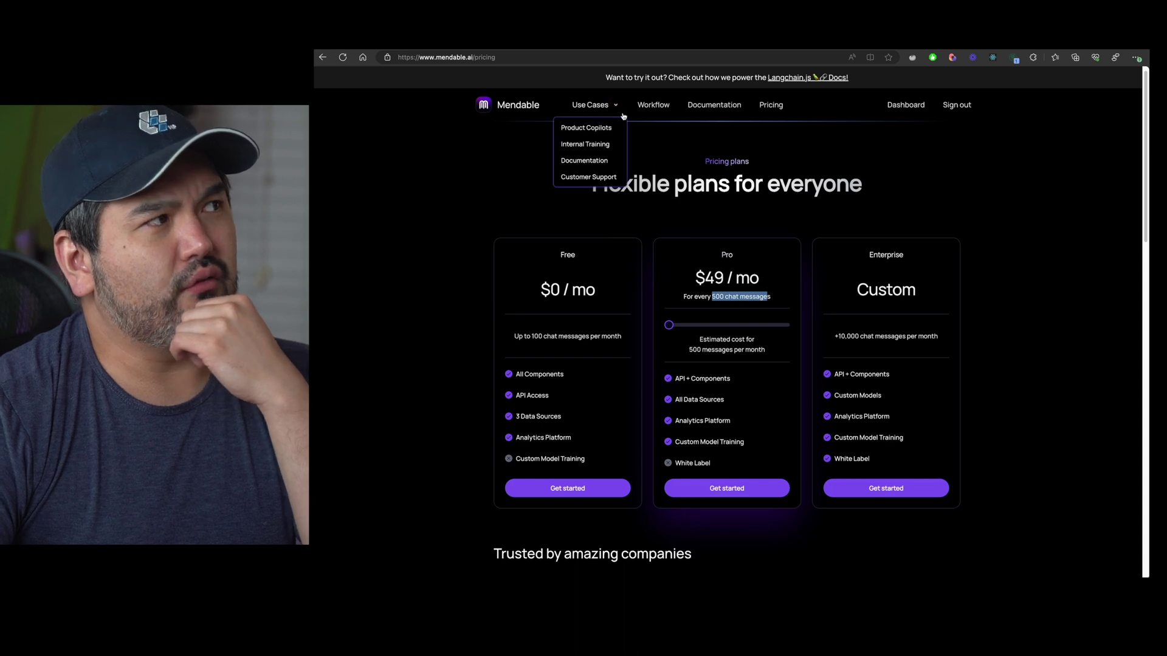
{"action": "left_click", "coordinate": [857, 153]}
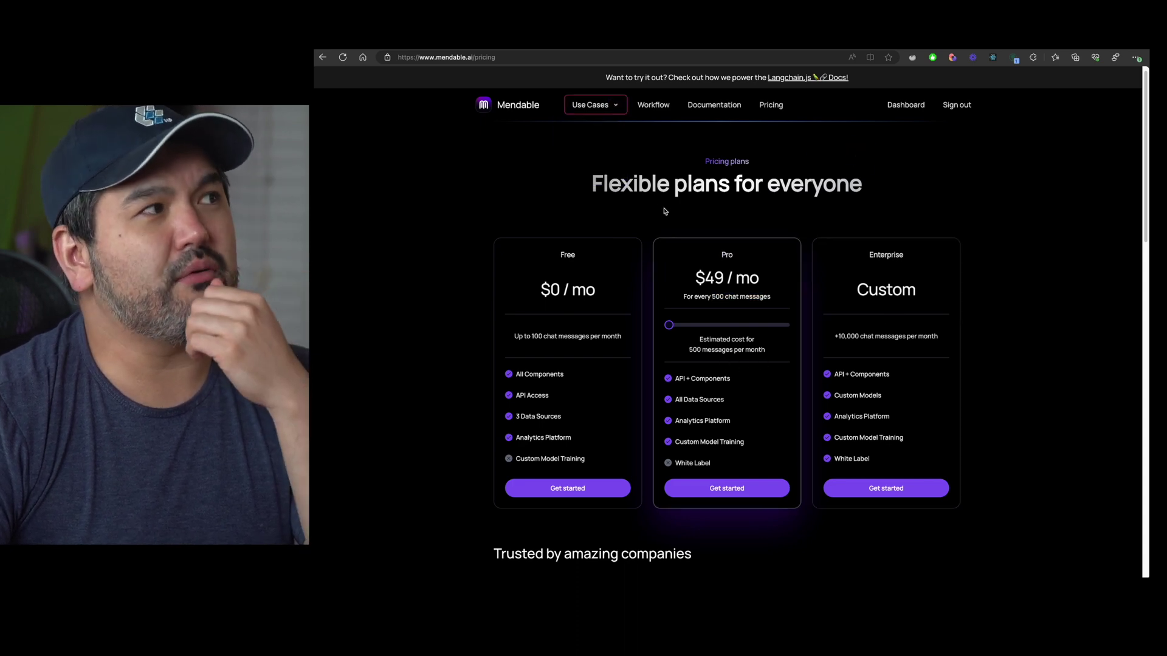
{"action": "left_click", "coordinate": [607, 111]}
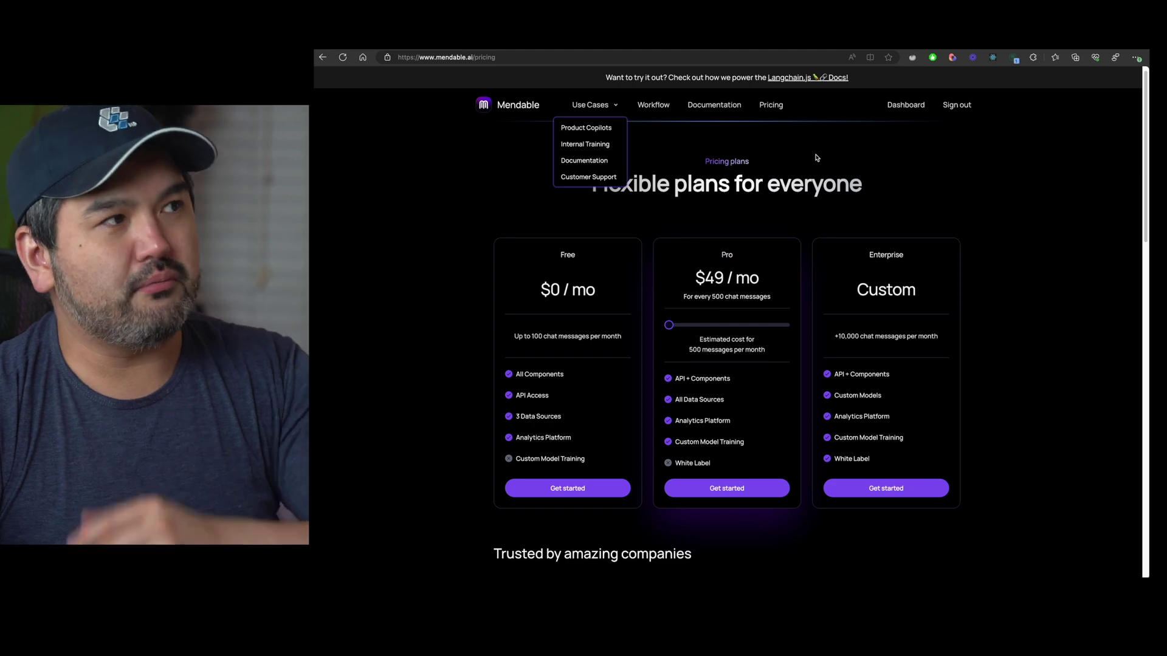
{"action": "left_click", "coordinate": [906, 163]}
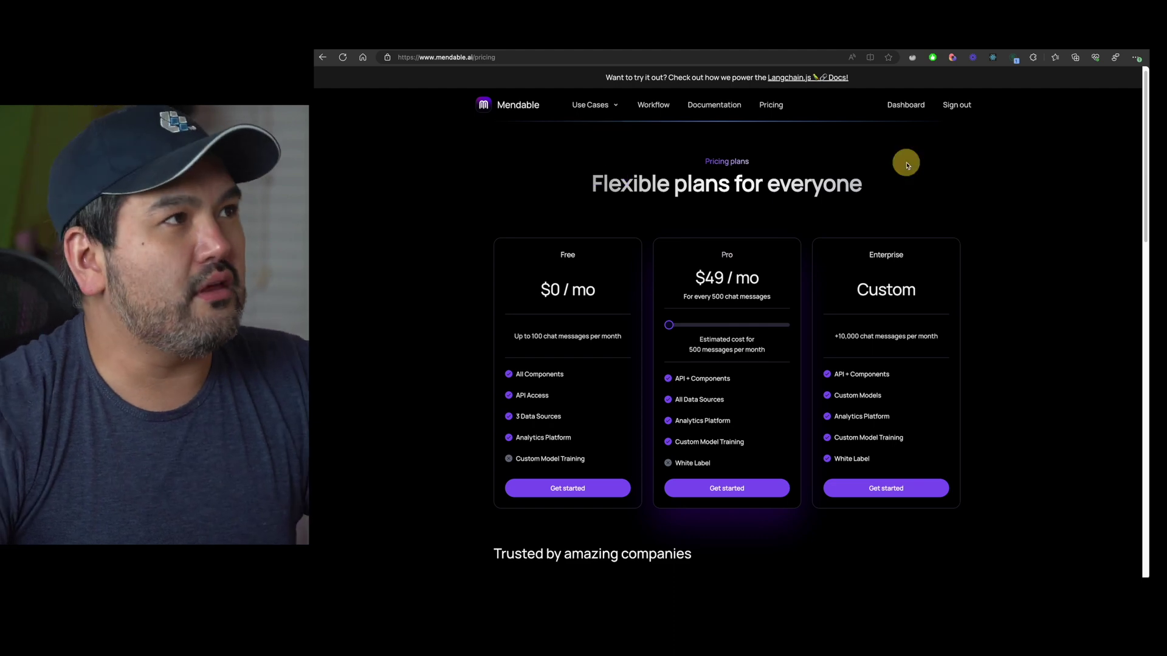
{"action": "left_click", "coordinate": [629, 106]}
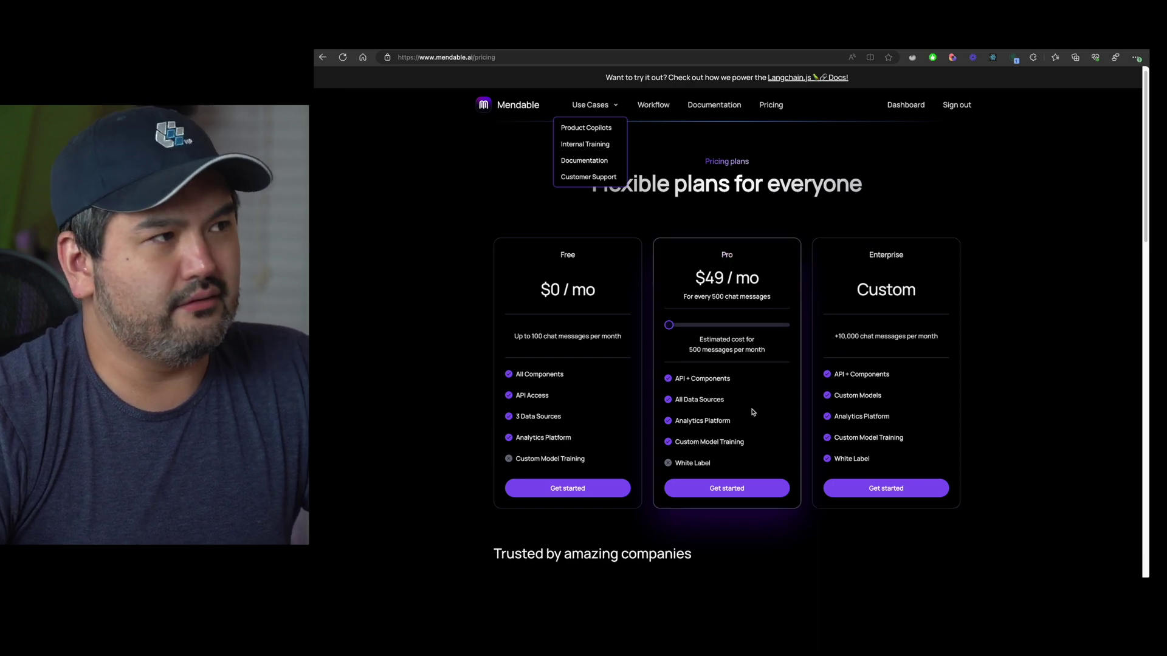
{"action": "left_click", "coordinate": [1070, 360]}
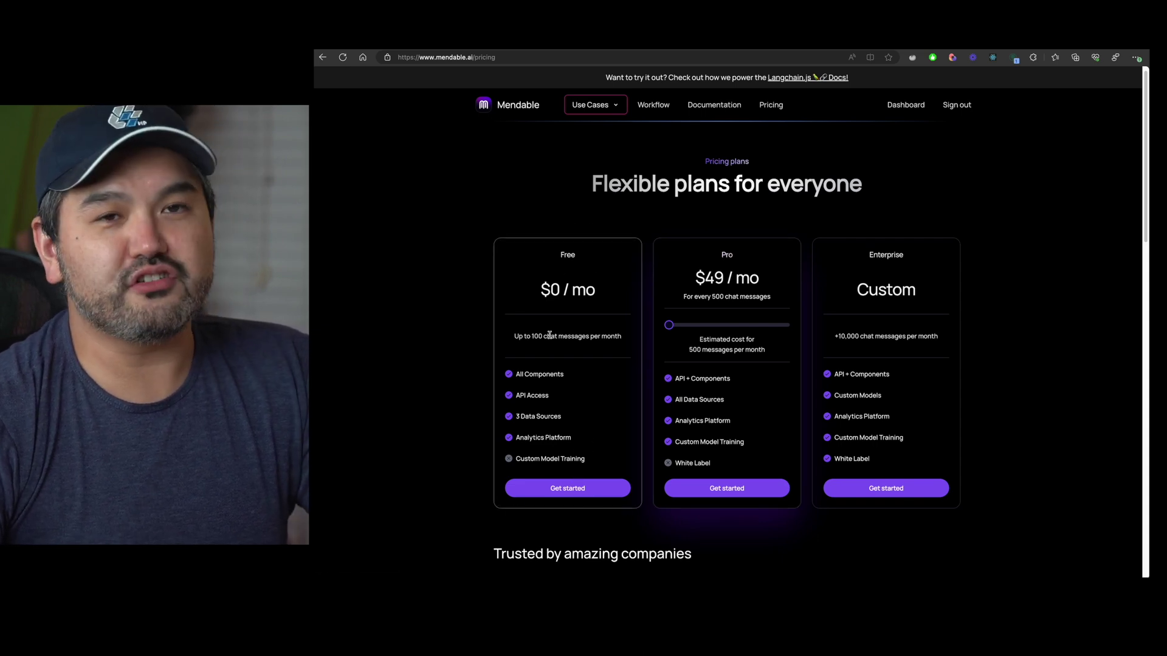
{"action": "scroll", "coordinate": [549, 336], "scroll_direction": "down", "scroll_amount": 2}
{"action": "scroll", "coordinate": [535, 299], "scroll_direction": "up", "scroll_amount": 1}
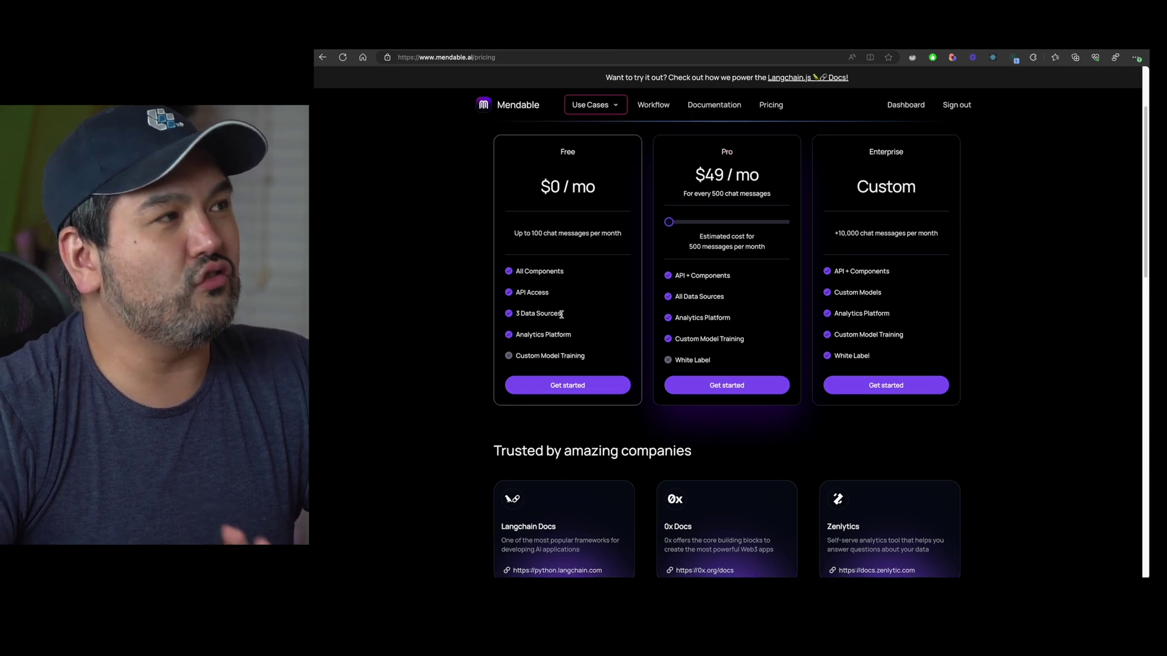
{"action": "scroll", "coordinate": [561, 316], "scroll_direction": "up", "scroll_amount": 2}
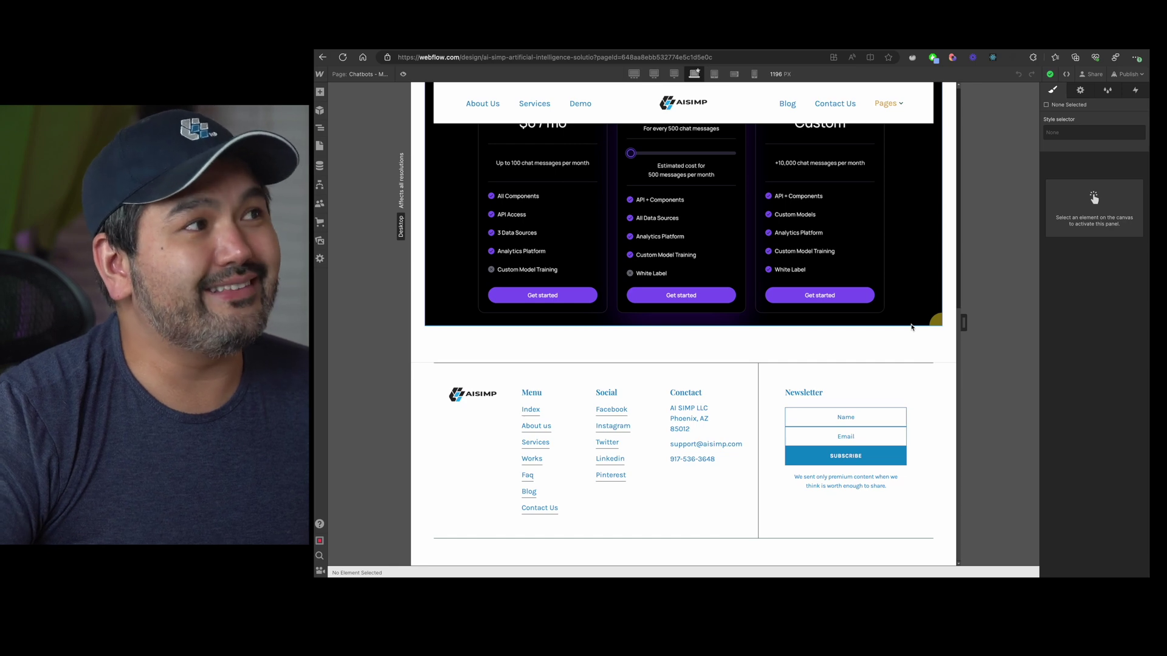
{"action": "scroll", "coordinate": [527, 329], "scroll_direction": "up", "scroll_amount": 5}
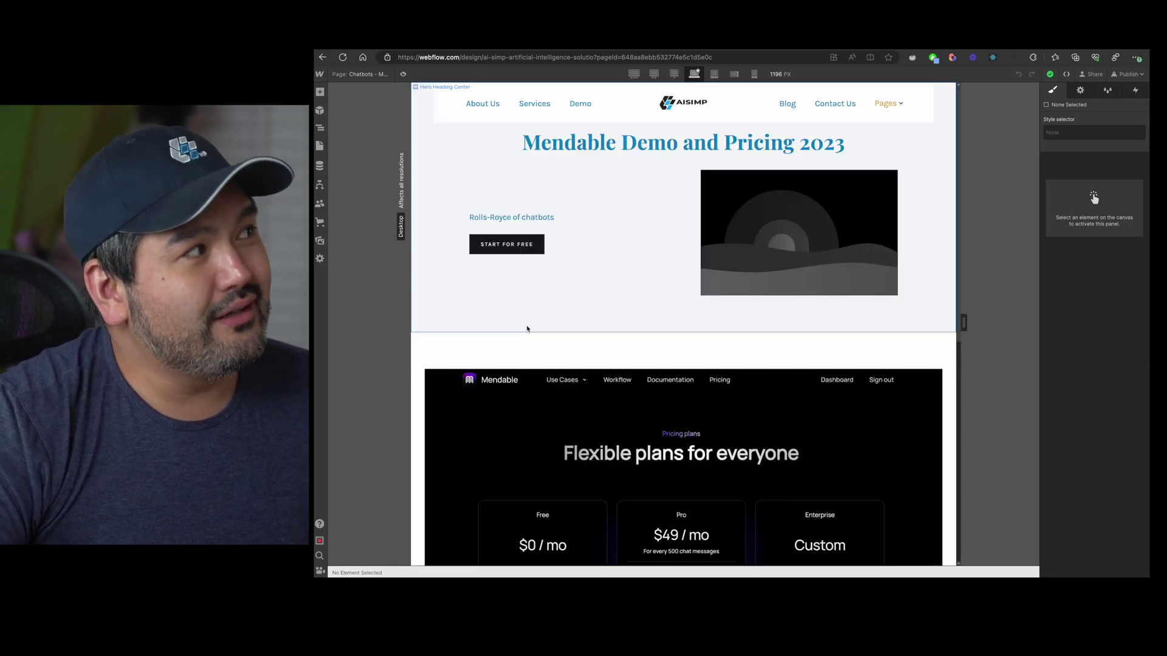